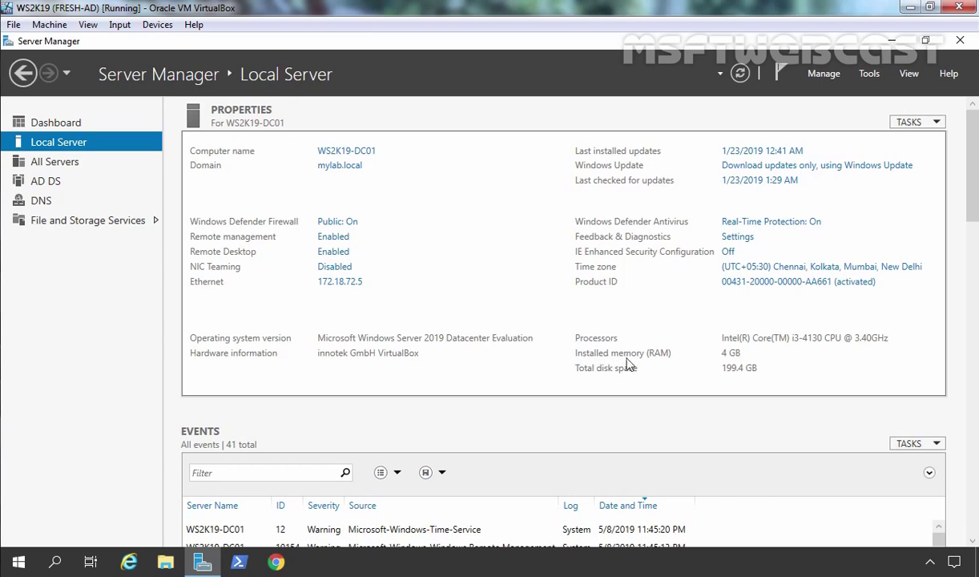
Step: Open the Group Policy Management console maximized, widen its tree pane, and expand Group Policy Objects under mylab.local
click(872, 76)
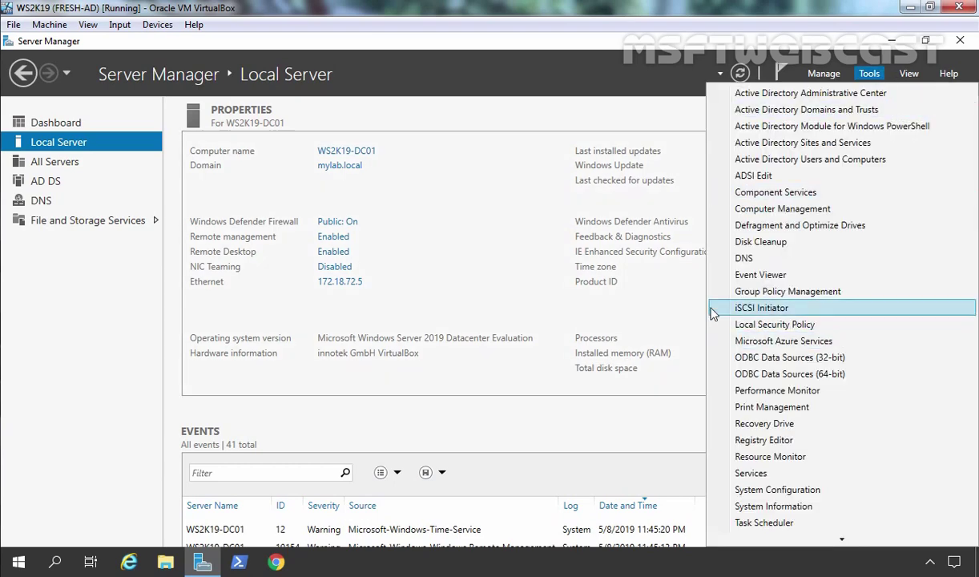
click(793, 292)
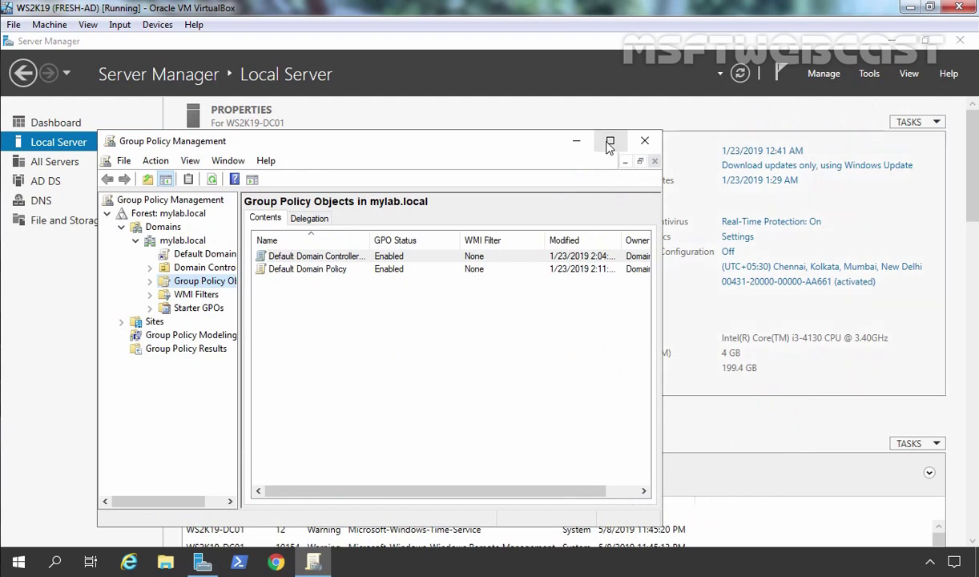
click(607, 141)
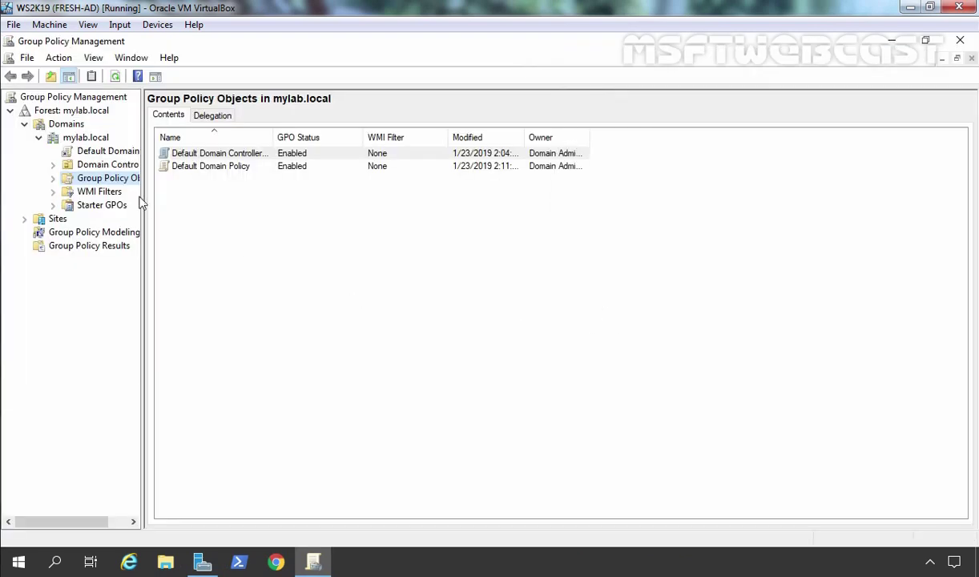
drag(144, 205, 267, 200)
double_click(131, 178)
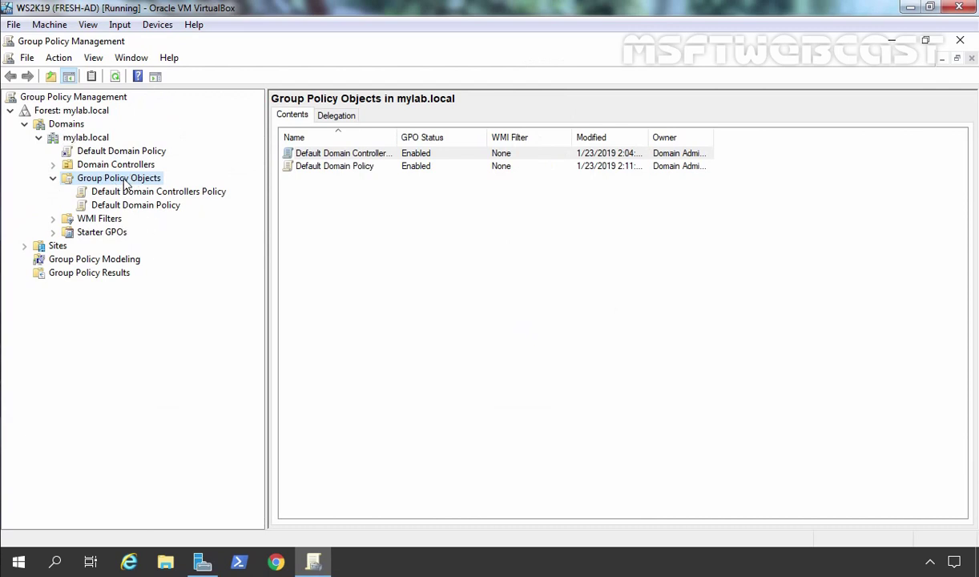
Step: Create a new group policy object named "MS Office Test GPO" with no source starter GPO
right_click(125, 182)
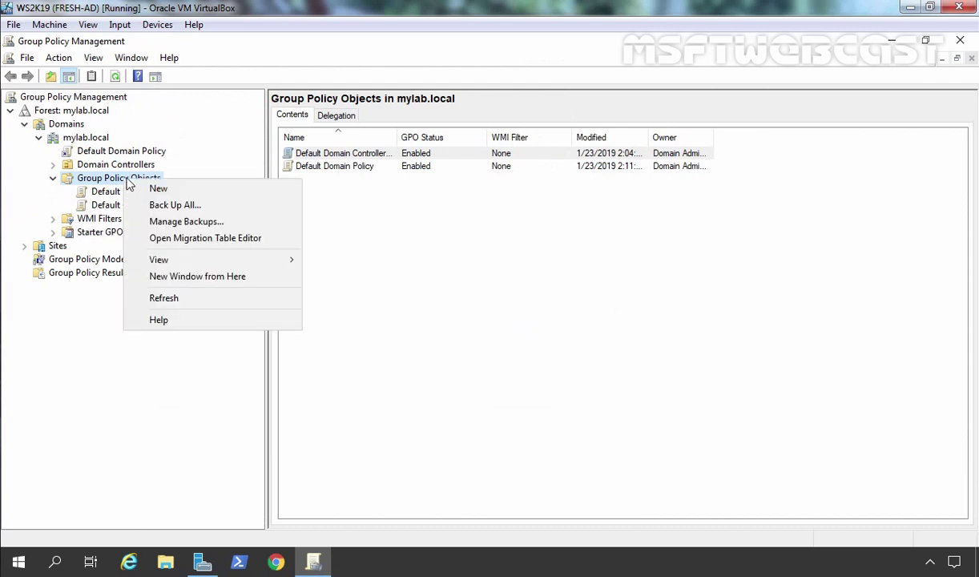
click(157, 189)
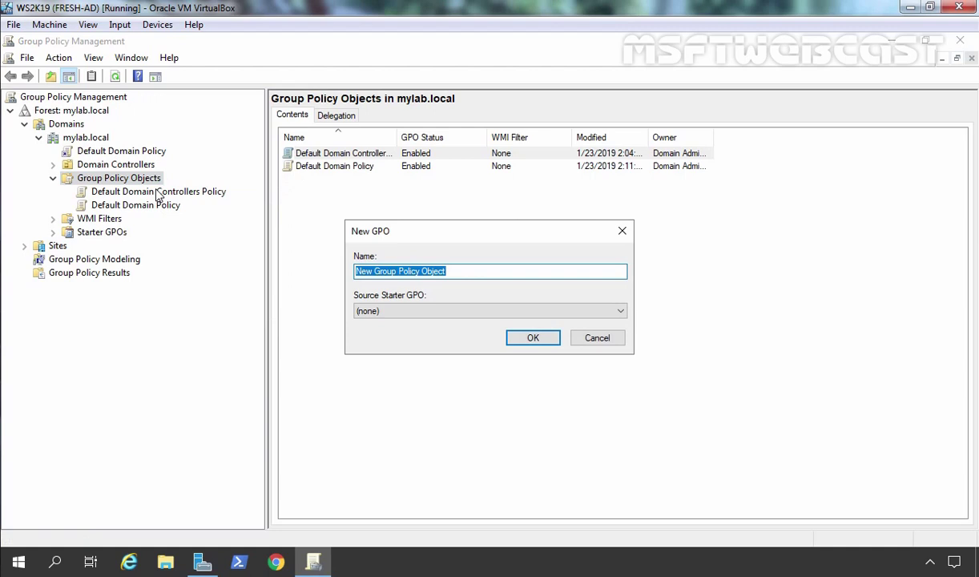
text(MS Office Test GPO)
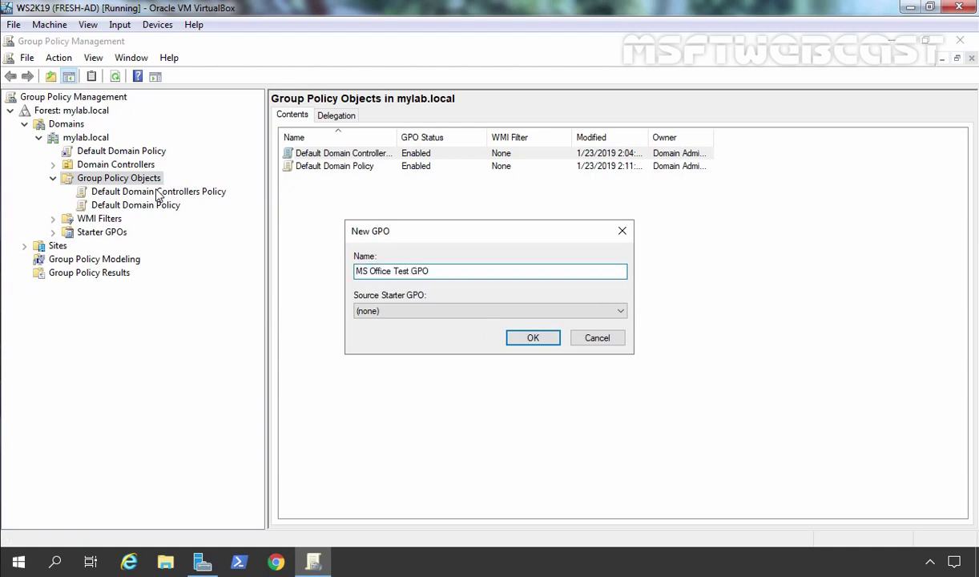
click(534, 340)
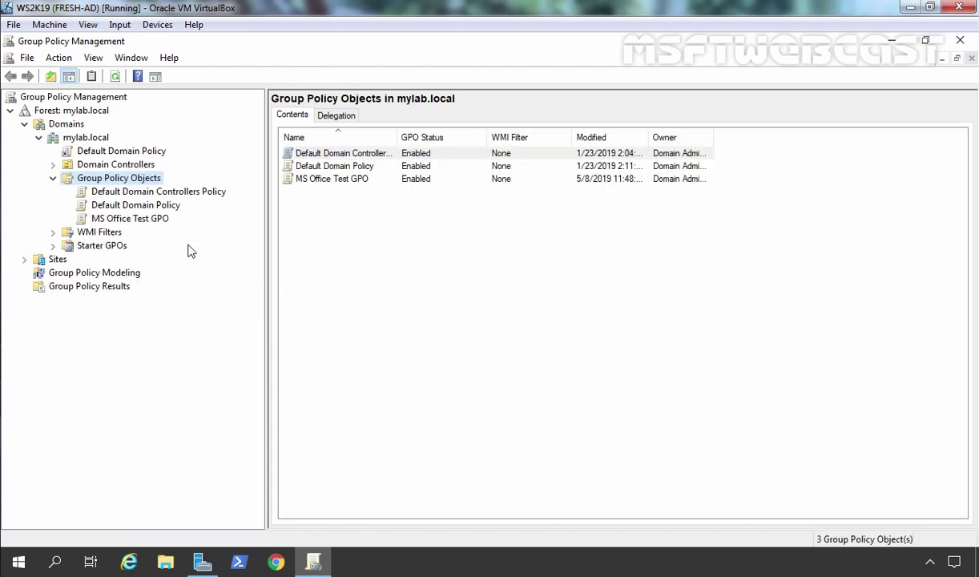
Step: Open MS Office Test GPO for editing and maximize the editor window
click(113, 219)
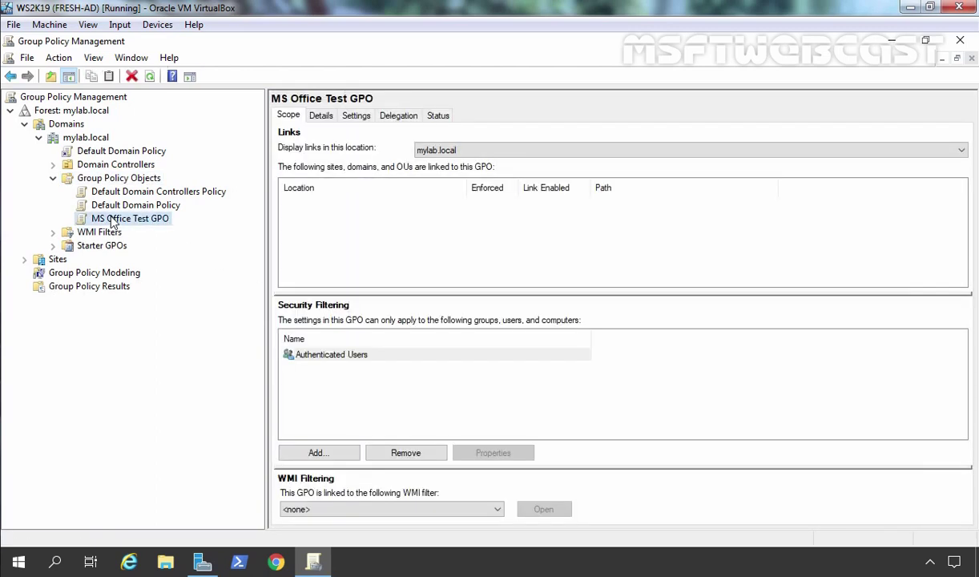
right_click(113, 221)
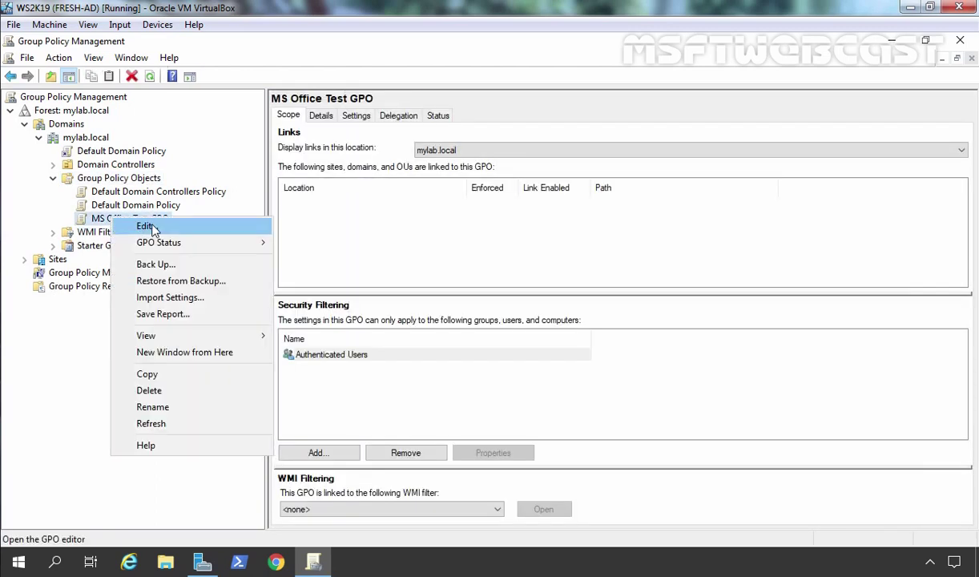
click(145, 221)
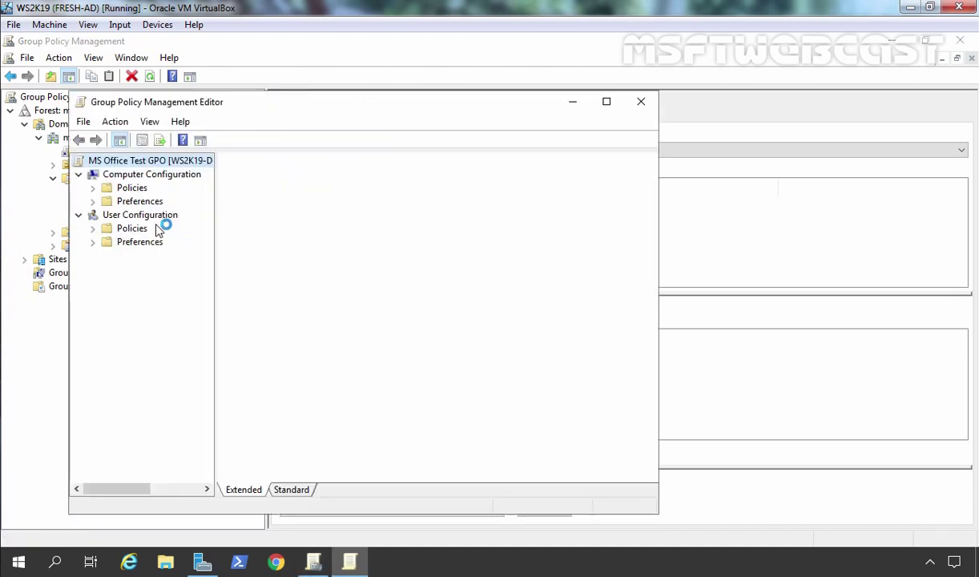
click(606, 102)
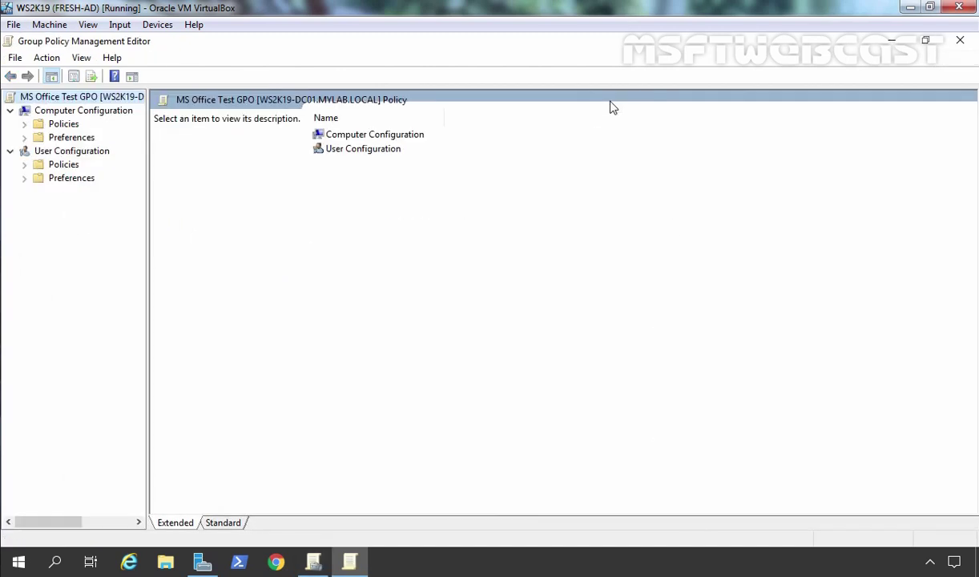
Step: Examine the Administrative Templates folders under the User Configuration policies, widening the tree pane to read the source of the policy definitions
click(72, 153)
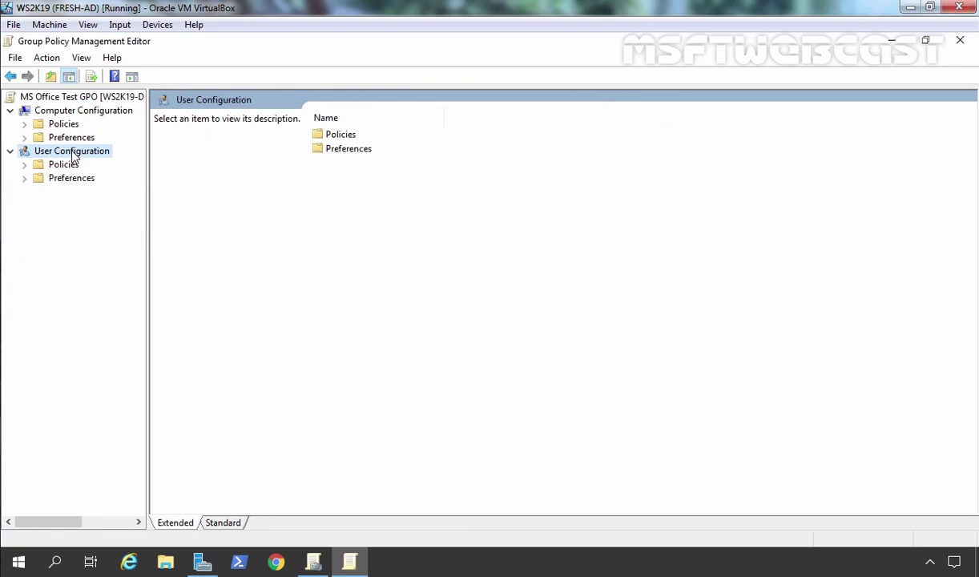
double_click(67, 165)
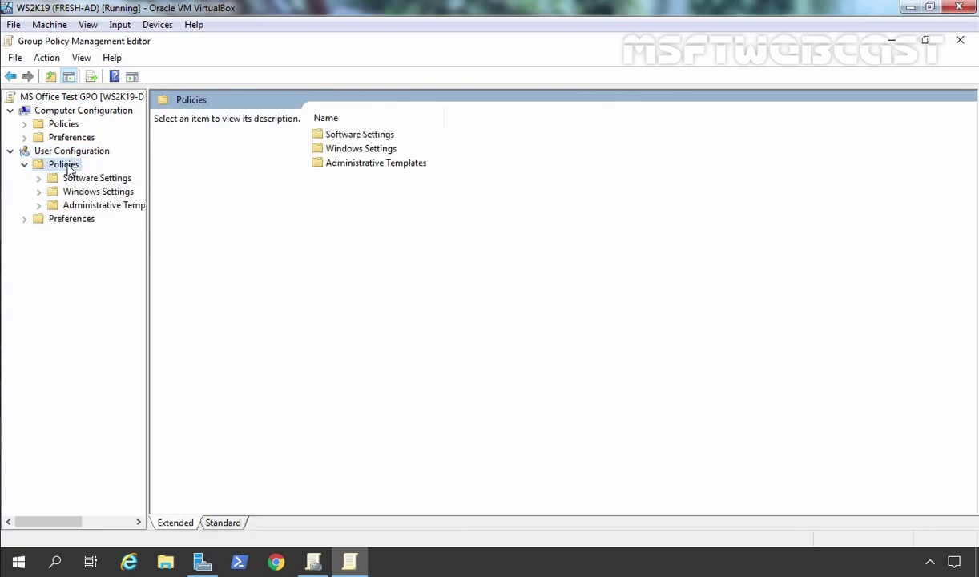
drag(148, 178, 338, 185)
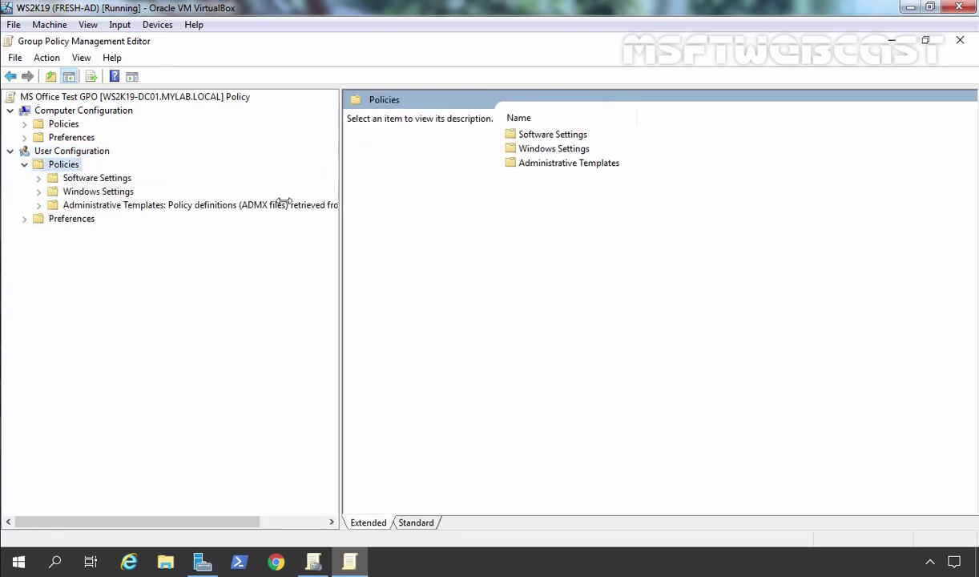
double_click(92, 206)
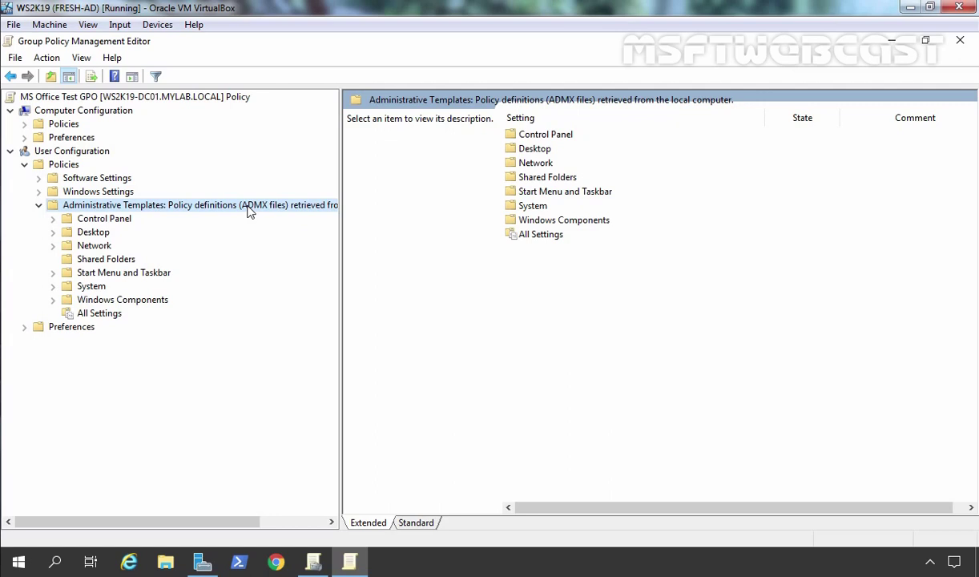
Step: Close the policy editor and minimize Group Policy Management and Server Manager to show the desktop
click(961, 43)
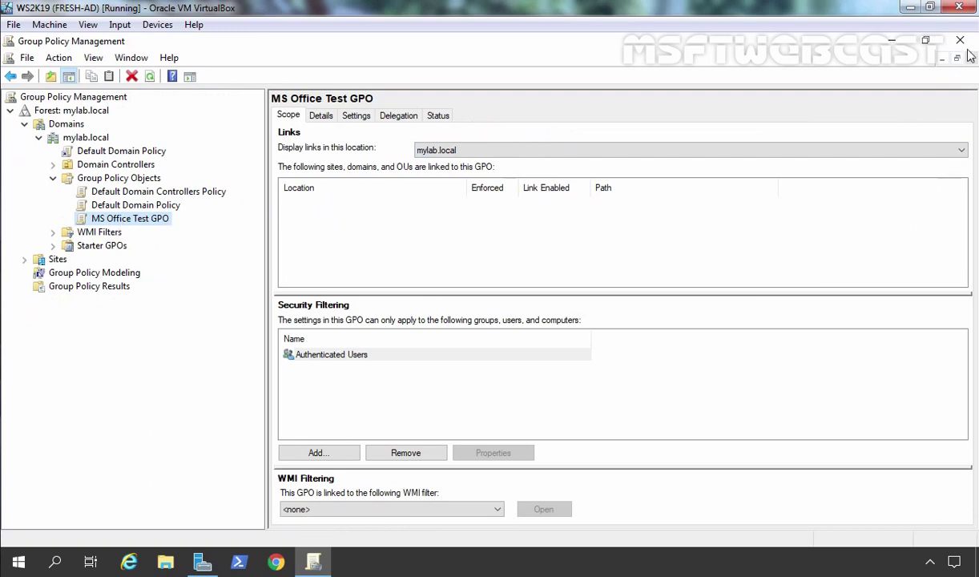
click(892, 41)
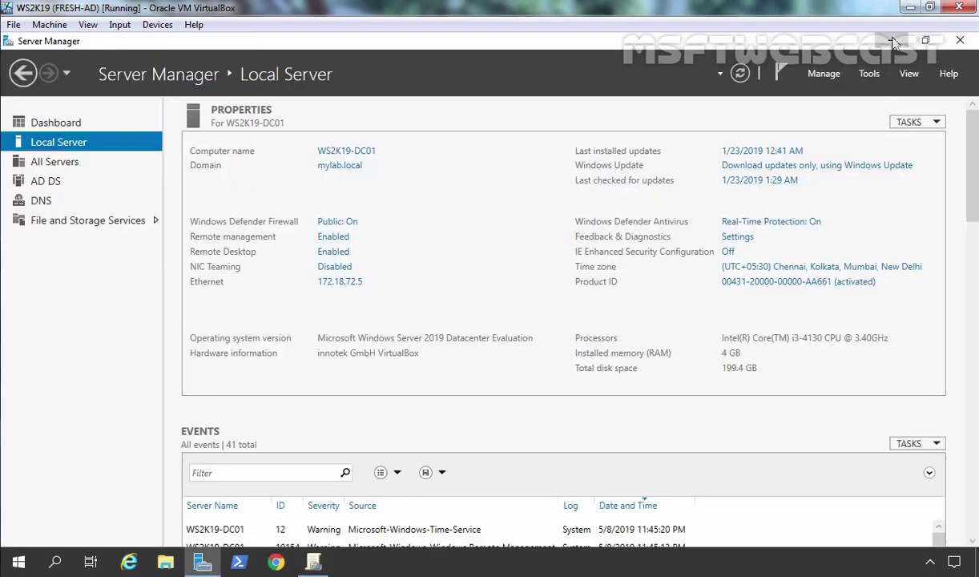
click(892, 41)
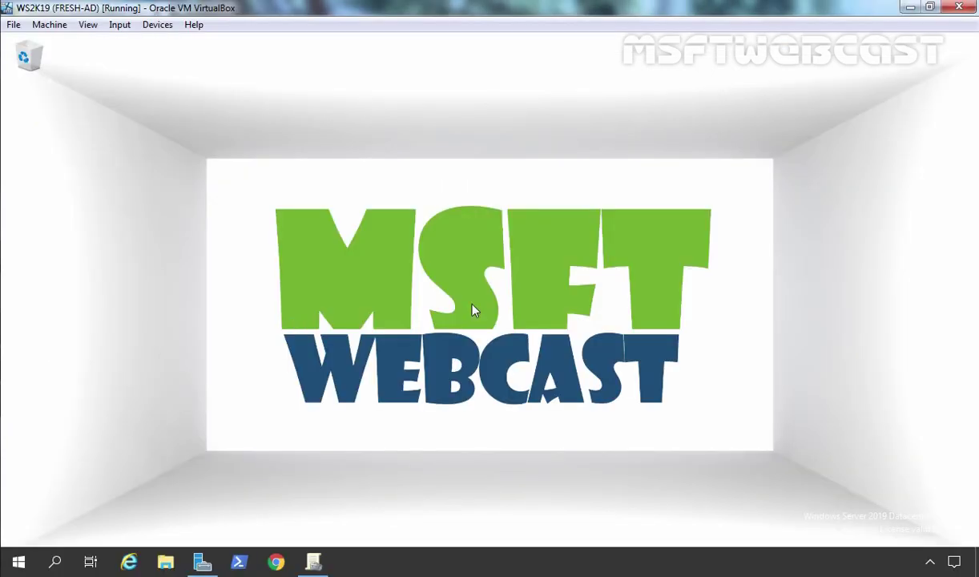
Step: Open the Downloads folder in File Explorer, select admintemplates_x64_4849-1000_en-us, and move the window aside to uncover the desktop
click(165, 562)
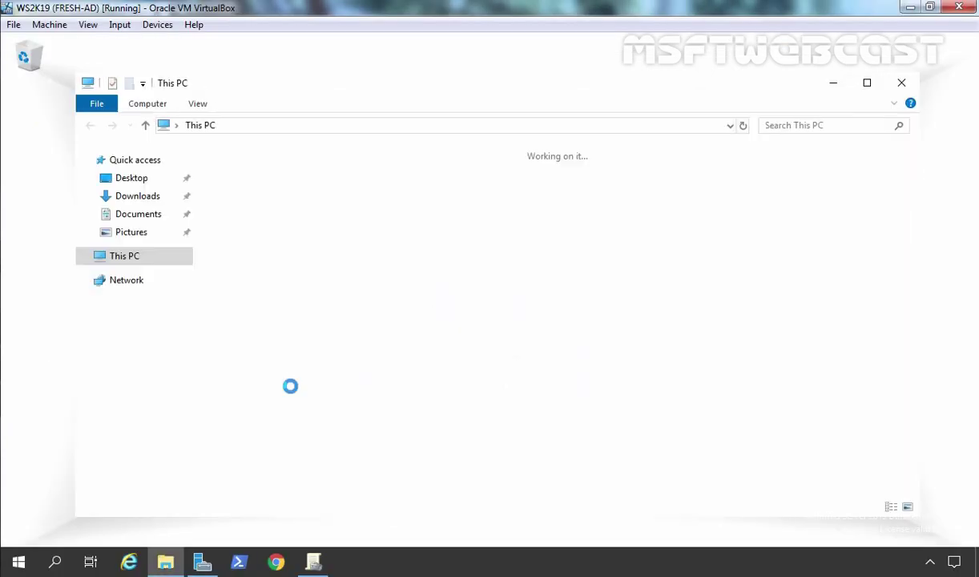
click(132, 200)
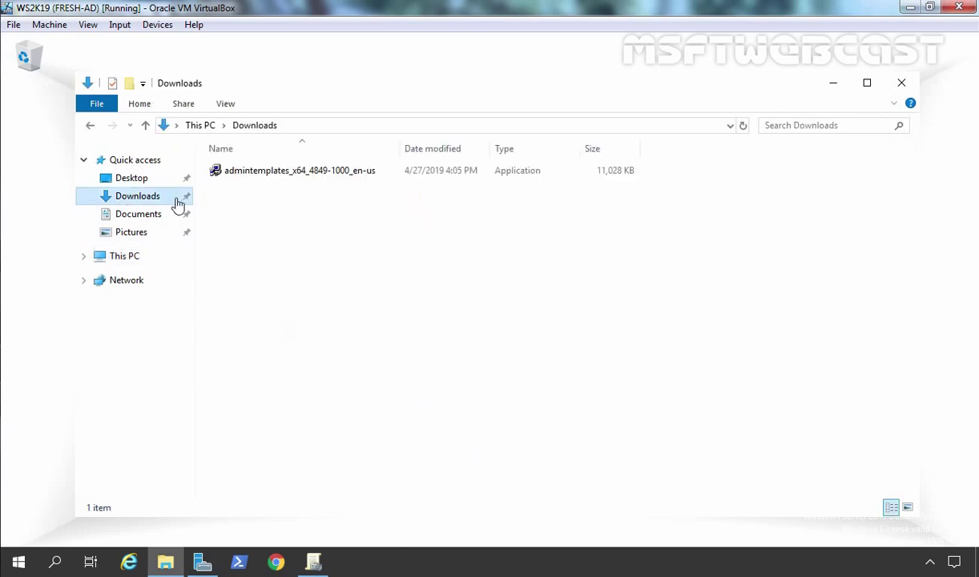
click(261, 180)
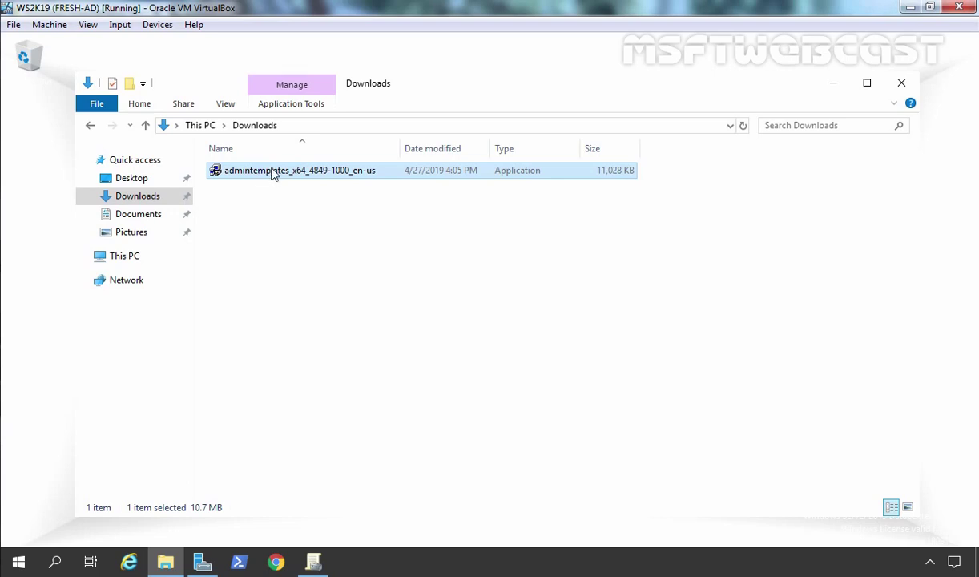
drag(444, 92, 701, 116)
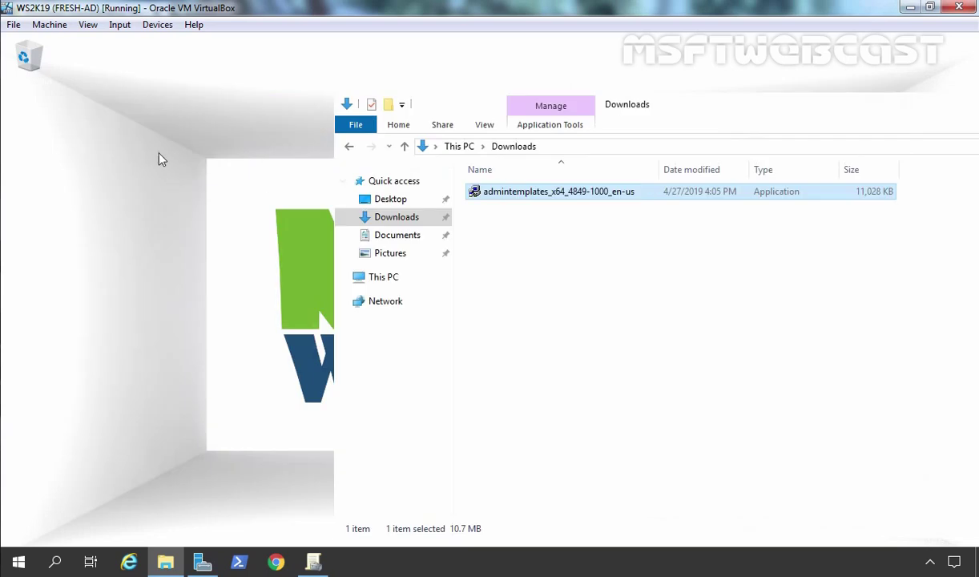
Step: Create a new folder named "Templates" on the desktop
right_click(95, 131)
mouse_move(146, 231)
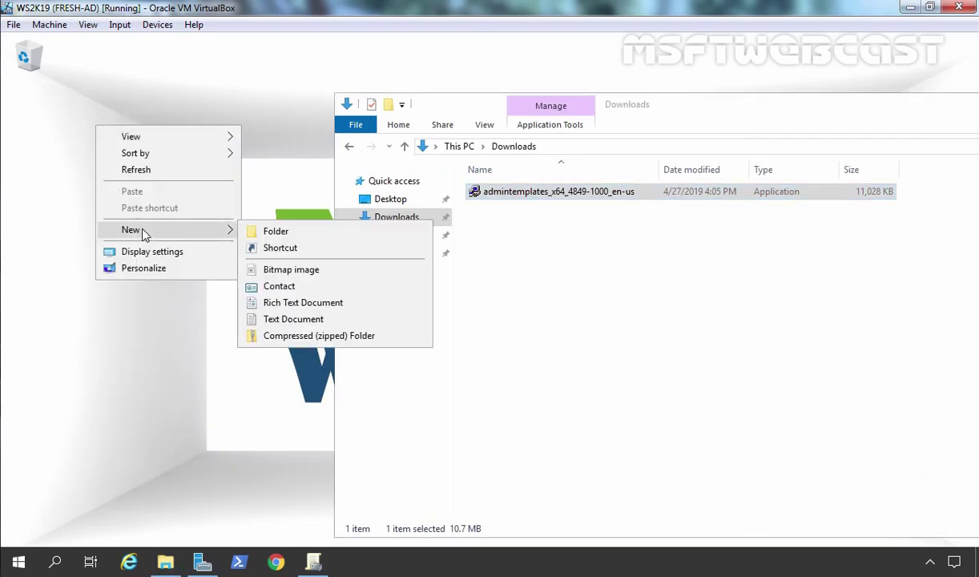
click(303, 236)
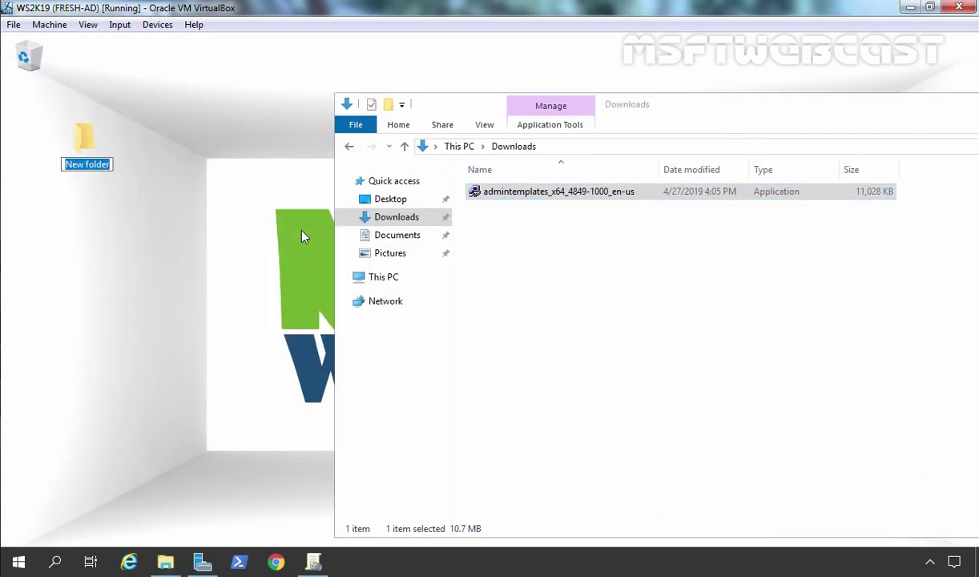
text(Templates)
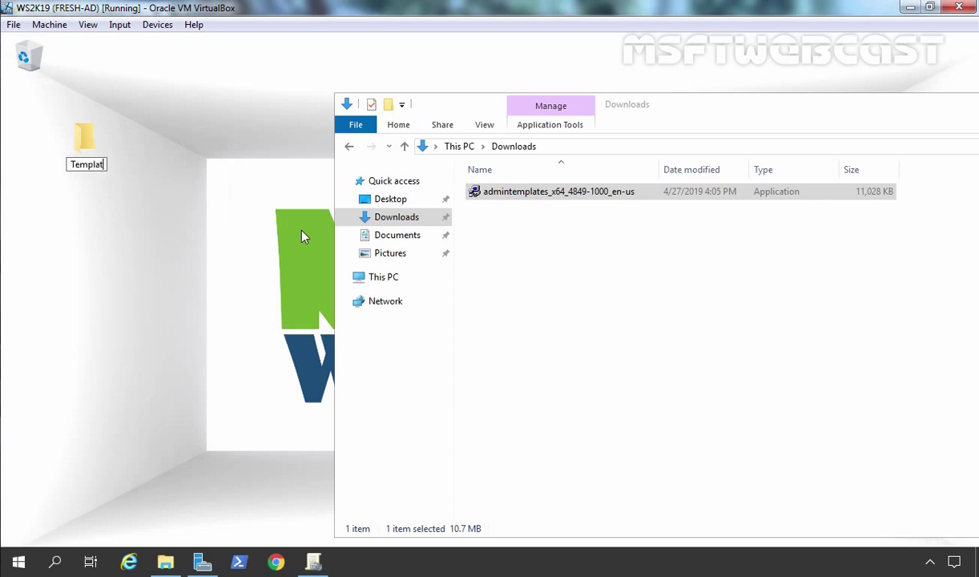
key(Return)
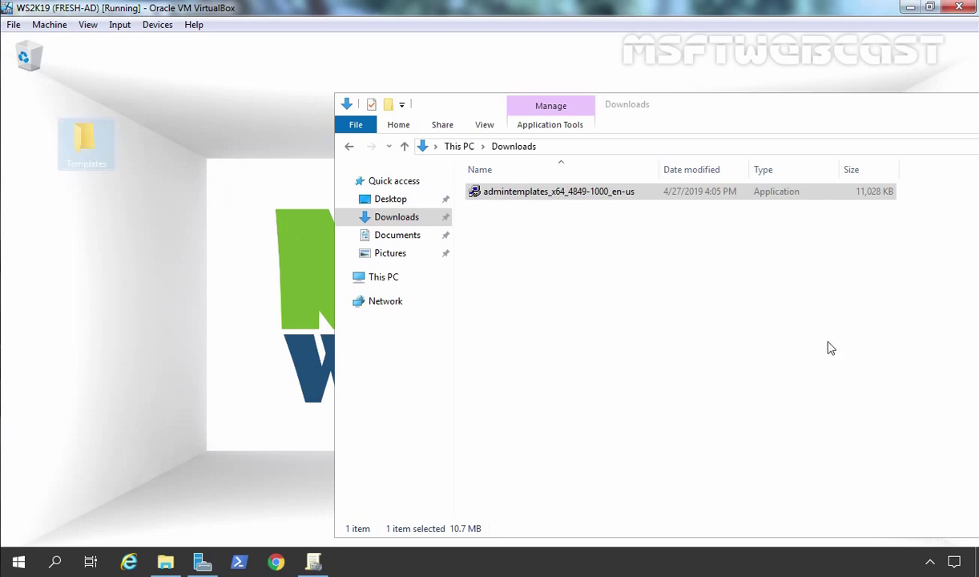
Step: Run admintemplates_x64_4849-1000_en-us from Downloads and accept the Microsoft Software License Terms
click(522, 198)
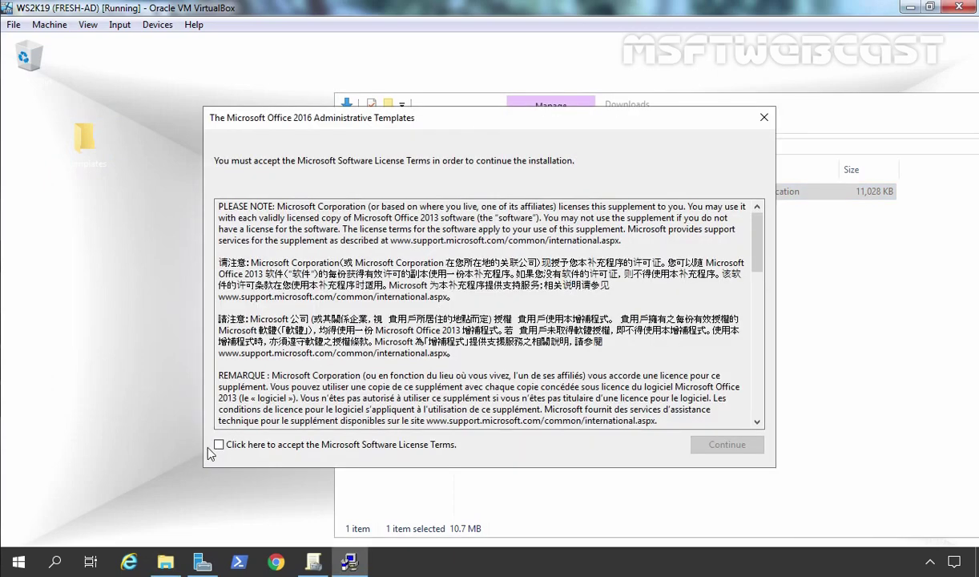
click(218, 445)
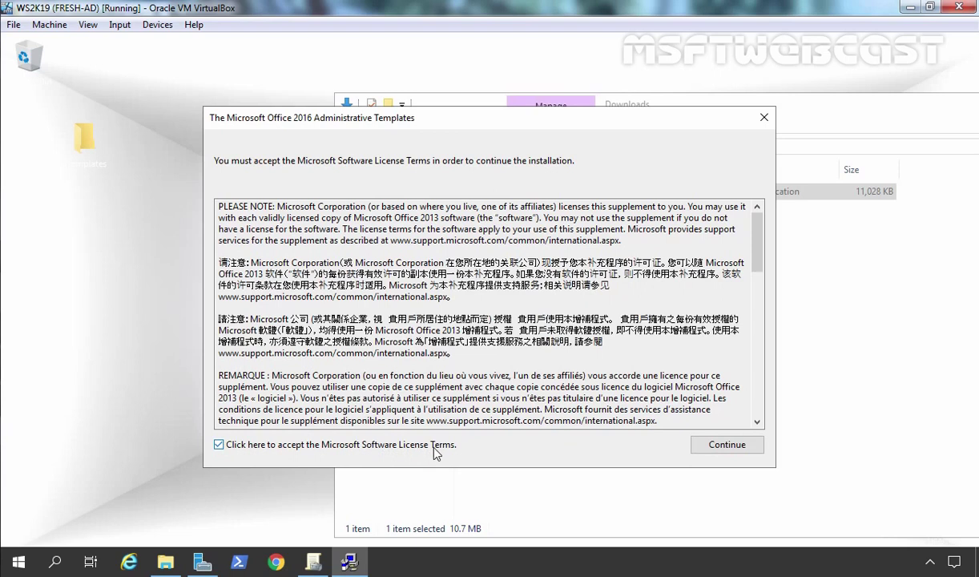
click(737, 453)
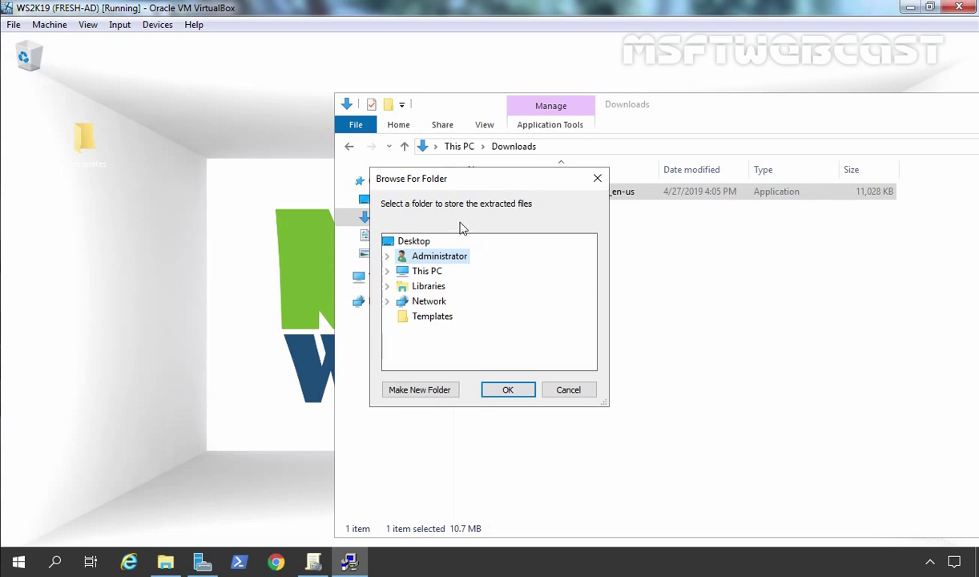
Step: Extract the Office 2016 administrative template files into the desktop's Templates folder, and close the Downloads window
click(420, 322)
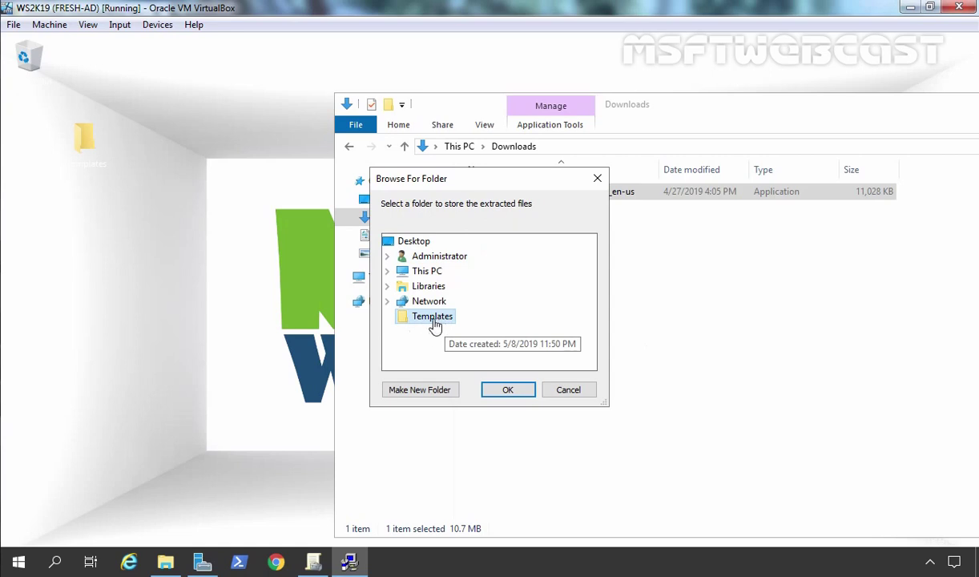
click(489, 387)
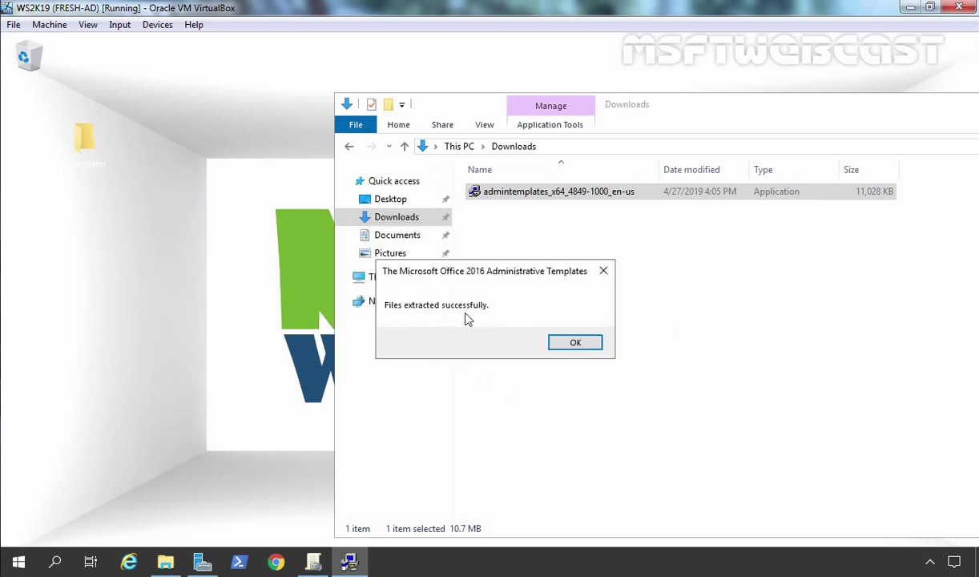
click(574, 343)
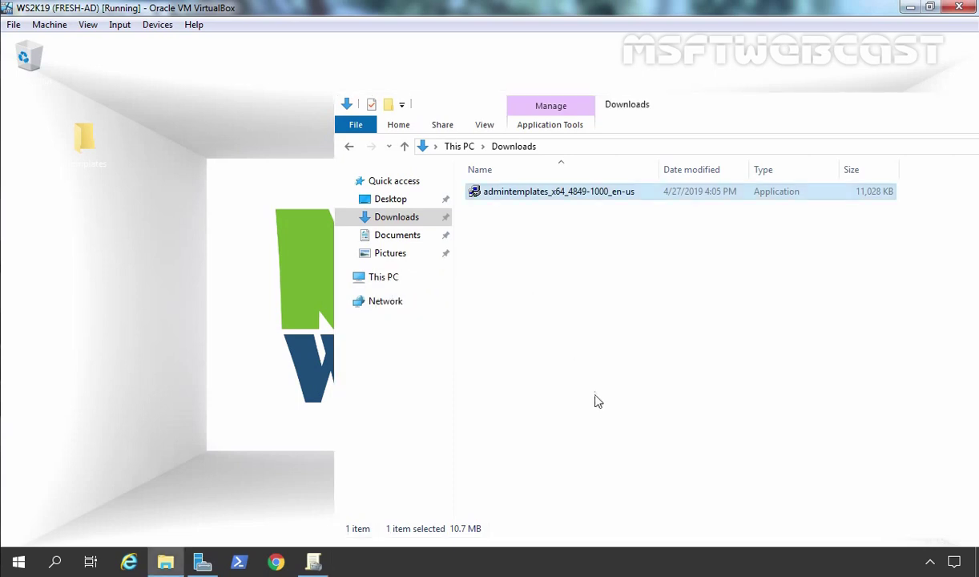
right_click(730, 117)
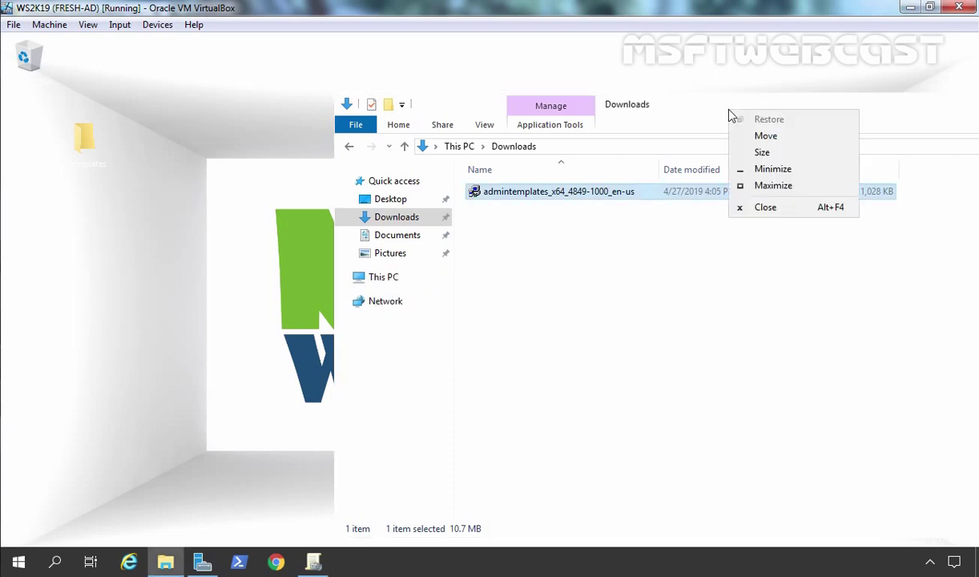
click(761, 210)
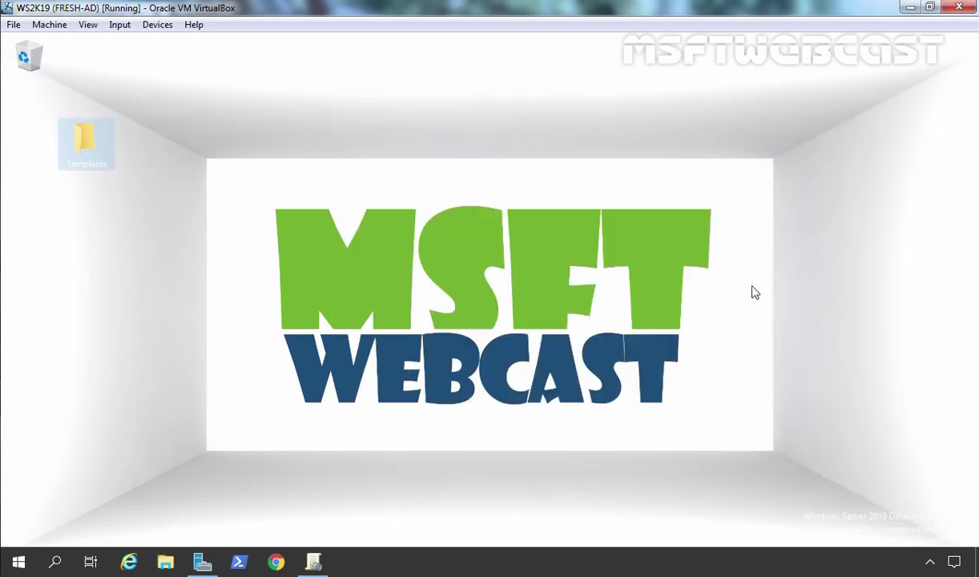
Step: Open the desktop's Templates folder, go into its admx subfolder, and move and narrow the window to free space beside it
double_click(84, 143)
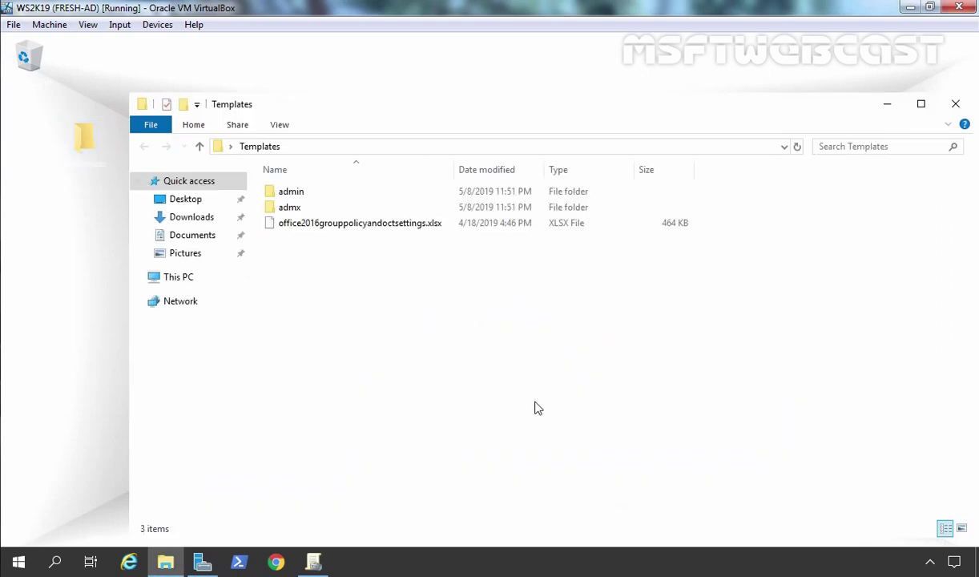
click(301, 197)
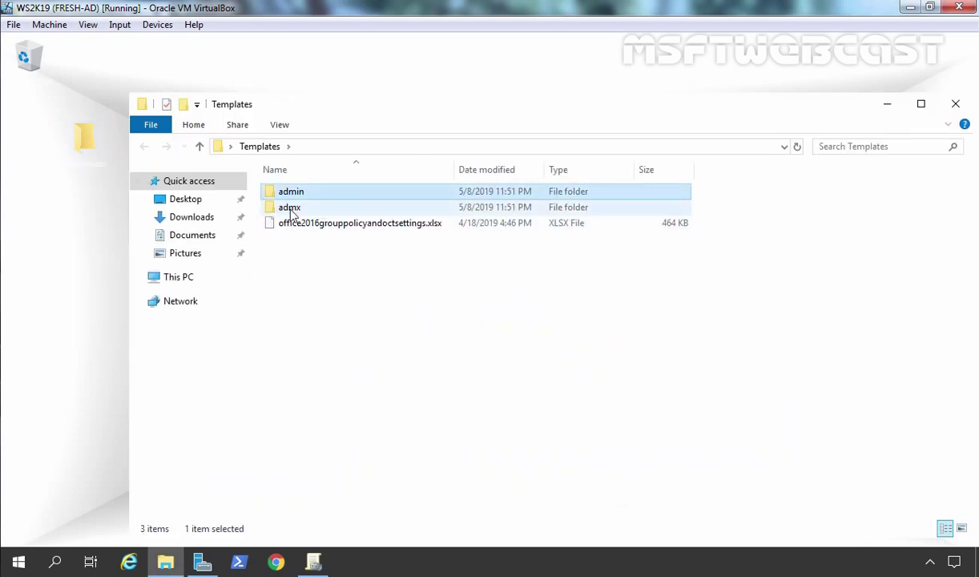
click(291, 211)
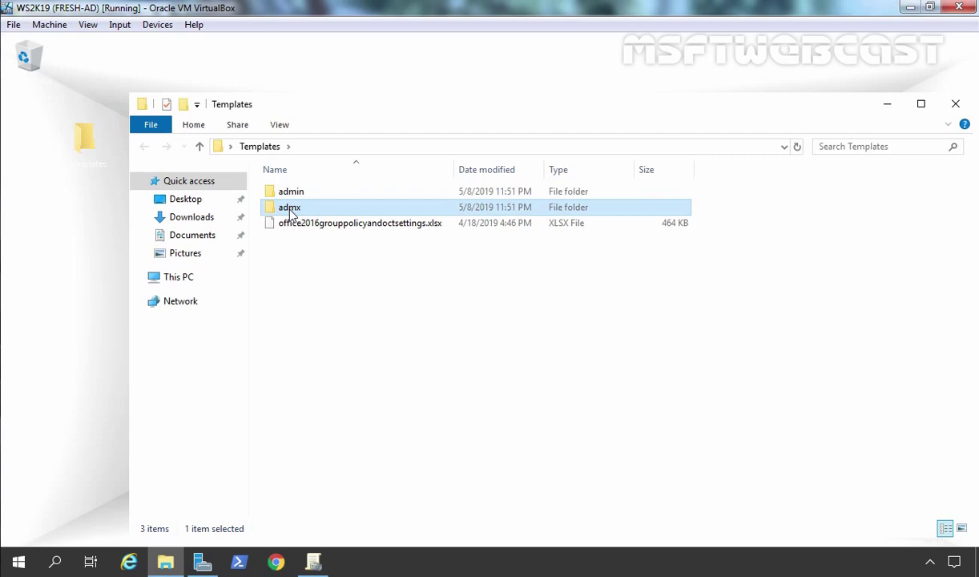
double_click(291, 211)
drag(338, 99, 256, 53)
drag(875, 263, 531, 265)
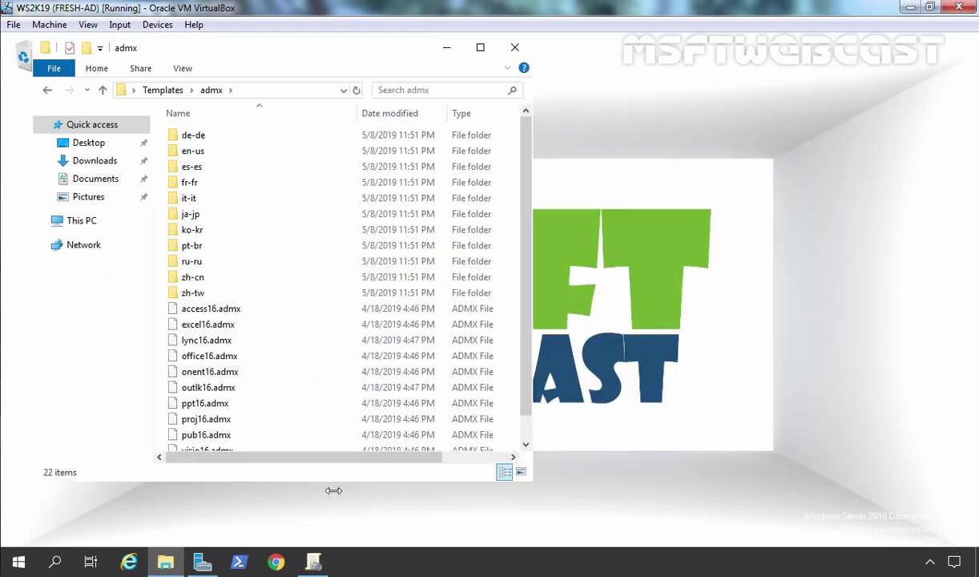
Step: Examine the Office ADMX files in the admx folder, including the Access, Excel, Lync, Office, PowerPoint and Word templates
drag(529, 200, 510, 318)
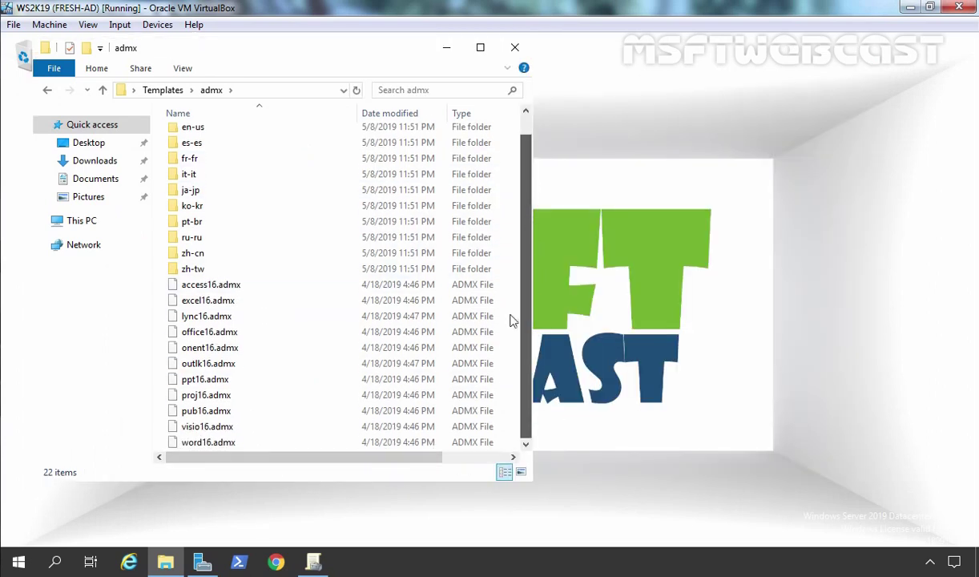
click(205, 286)
click(198, 302)
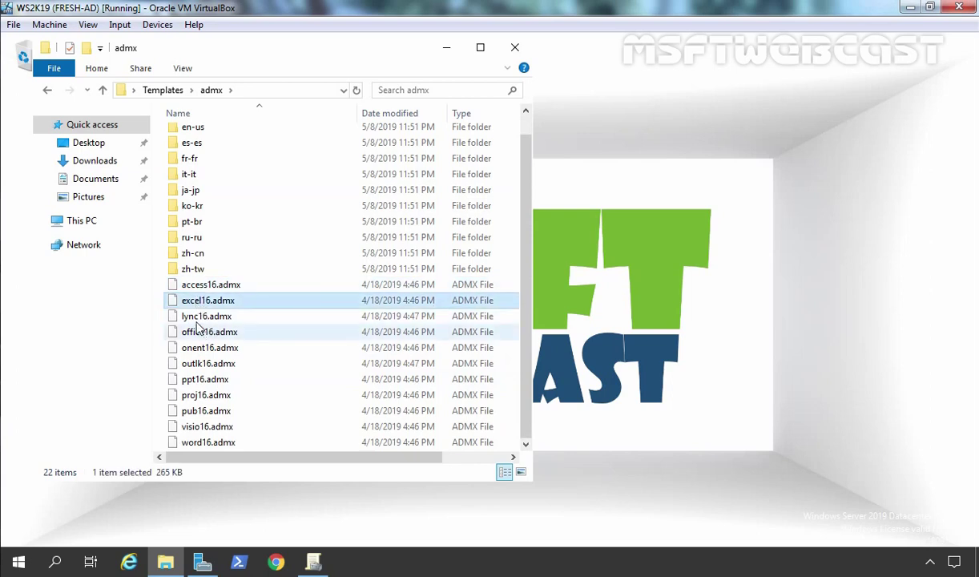
click(200, 317)
click(200, 334)
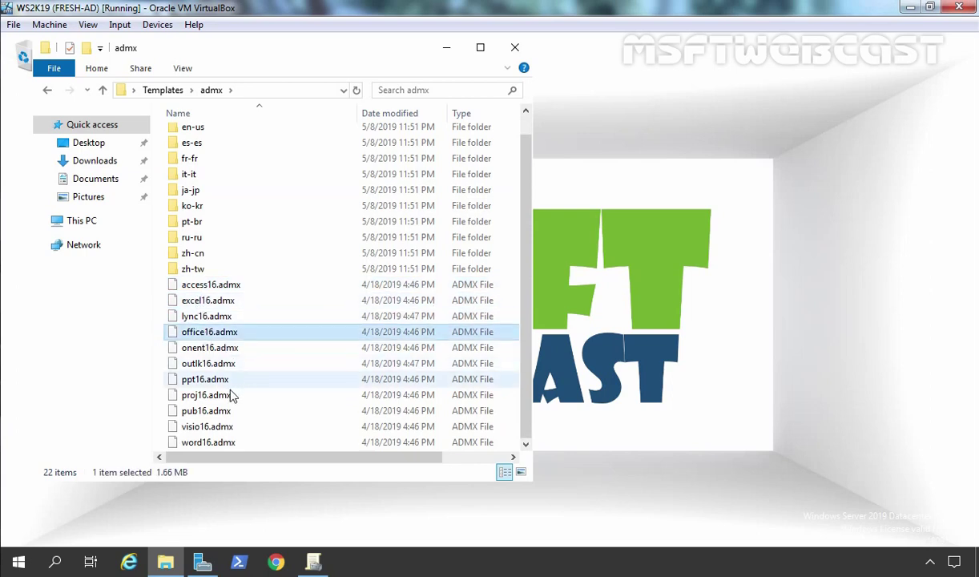
click(195, 382)
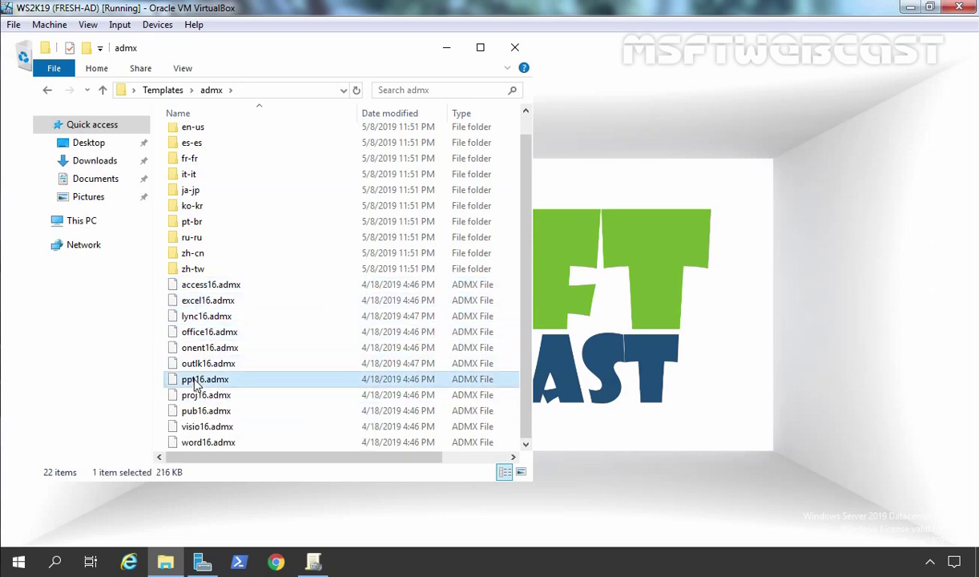
click(205, 447)
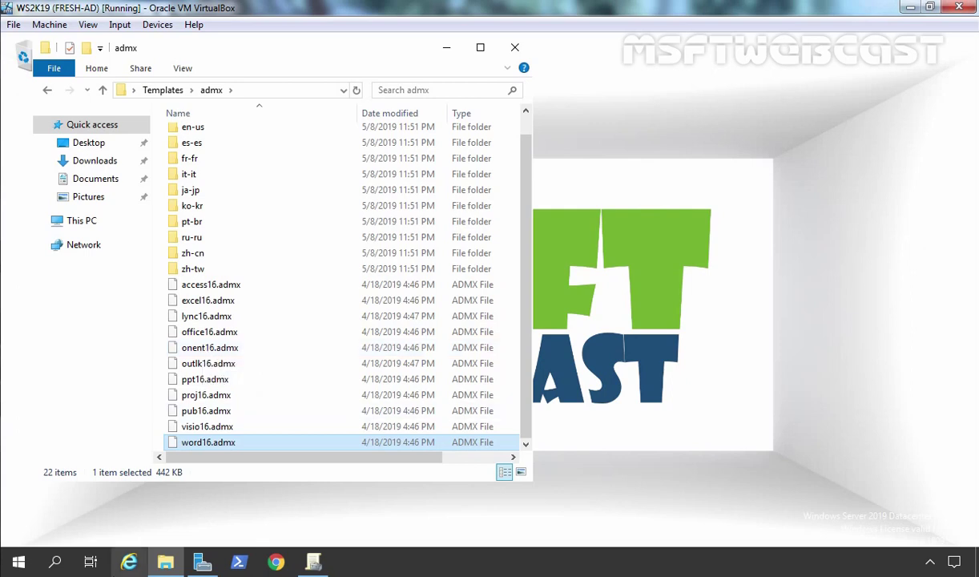
Step: Open a second File Explorer window and place it beside the admx window
click(166, 565)
right_click(166, 565)
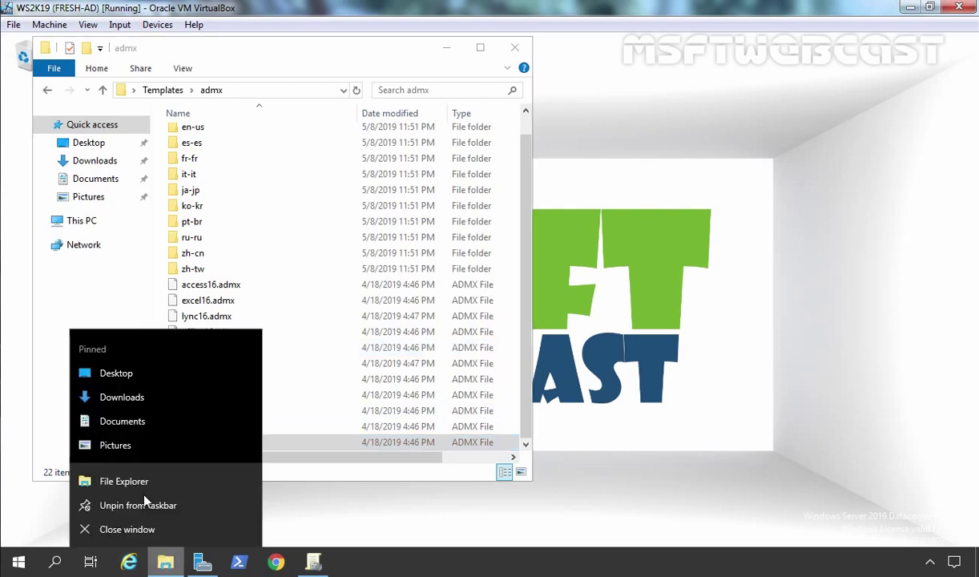
click(133, 474)
drag(327, 77, 805, 86)
Step: Browse to C:\Windows\PolicyDefinitions in the second File Explorer window and reposition it alongside the admx folder
double_click(722, 483)
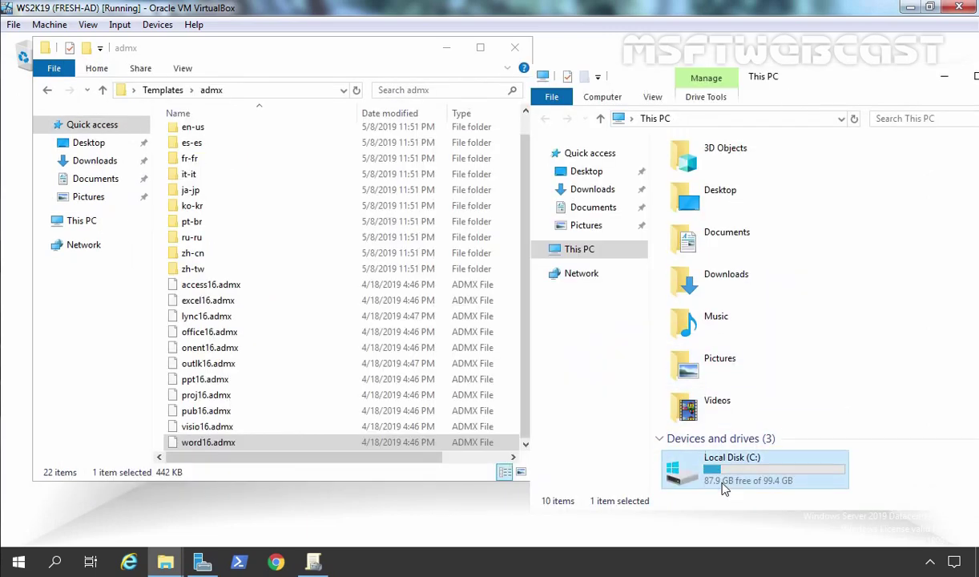
double_click(689, 228)
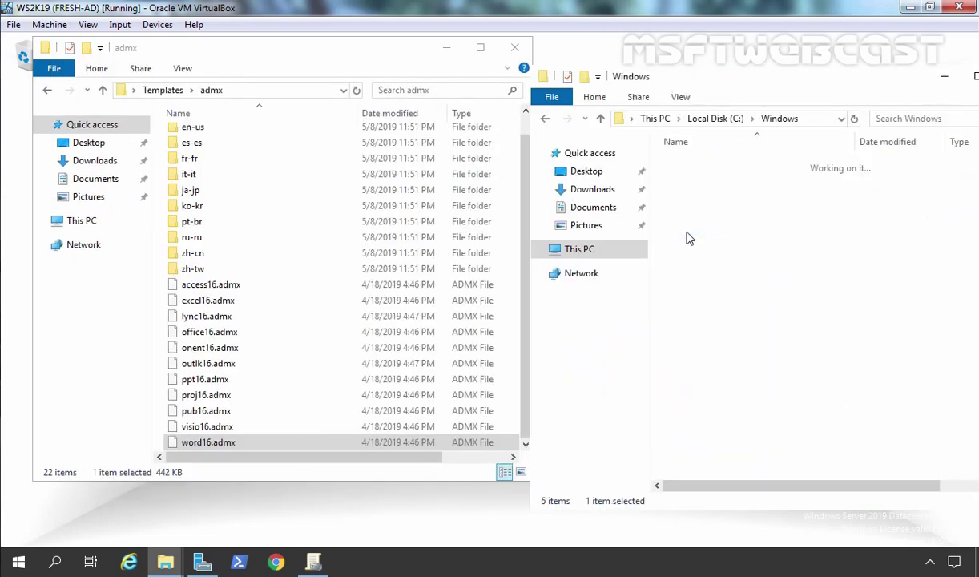
scroll(703, 242, down, 3)
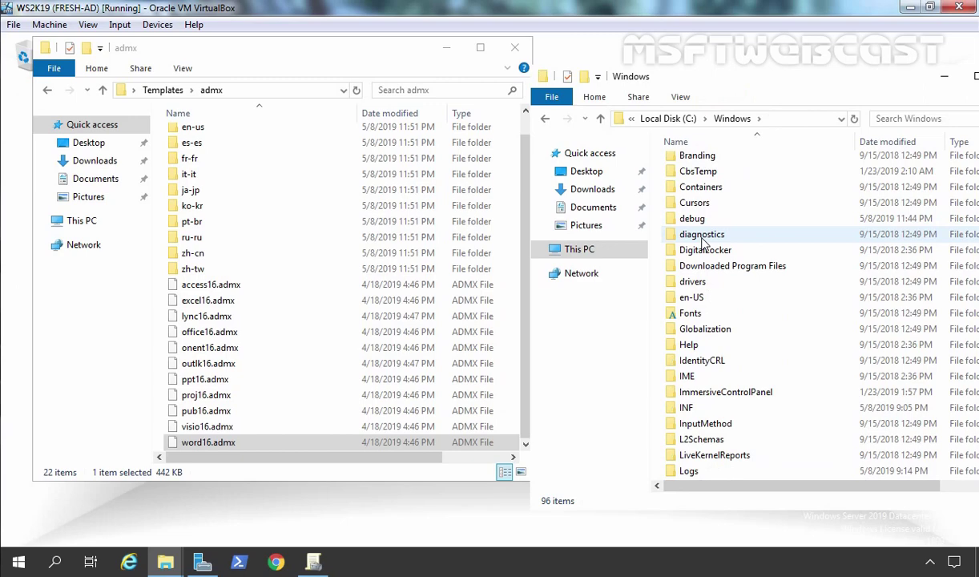
scroll(703, 242, down, 6)
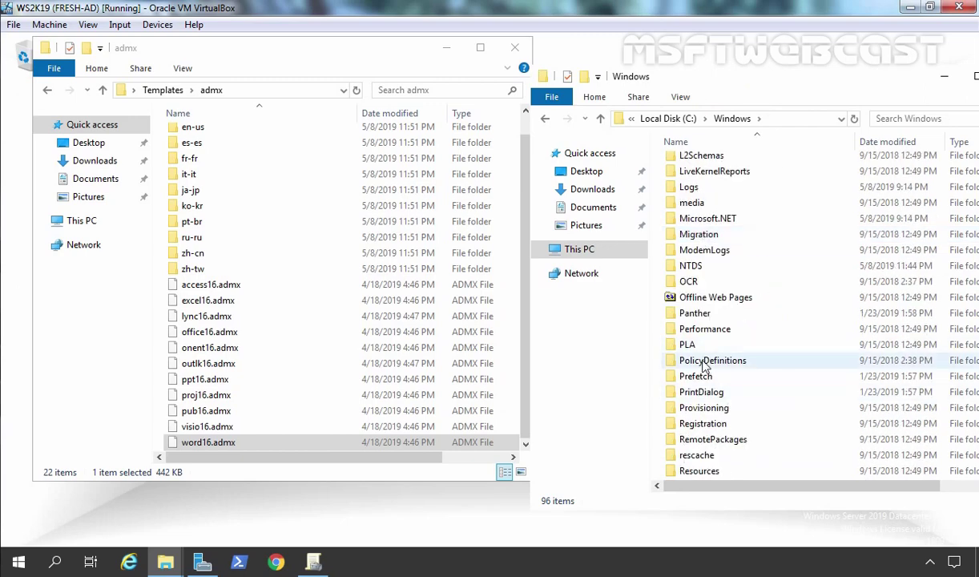
double_click(705, 361)
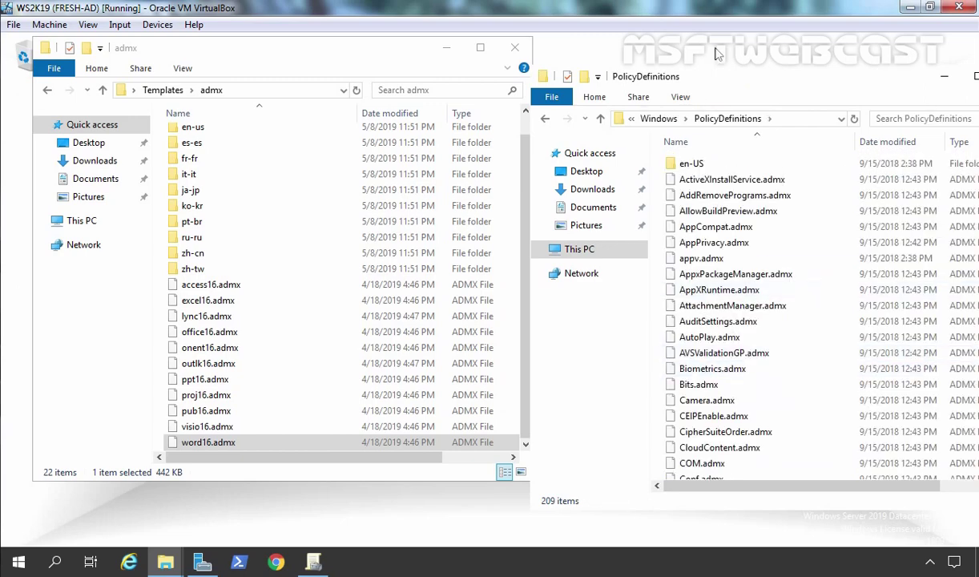
drag(678, 77, 677, 47)
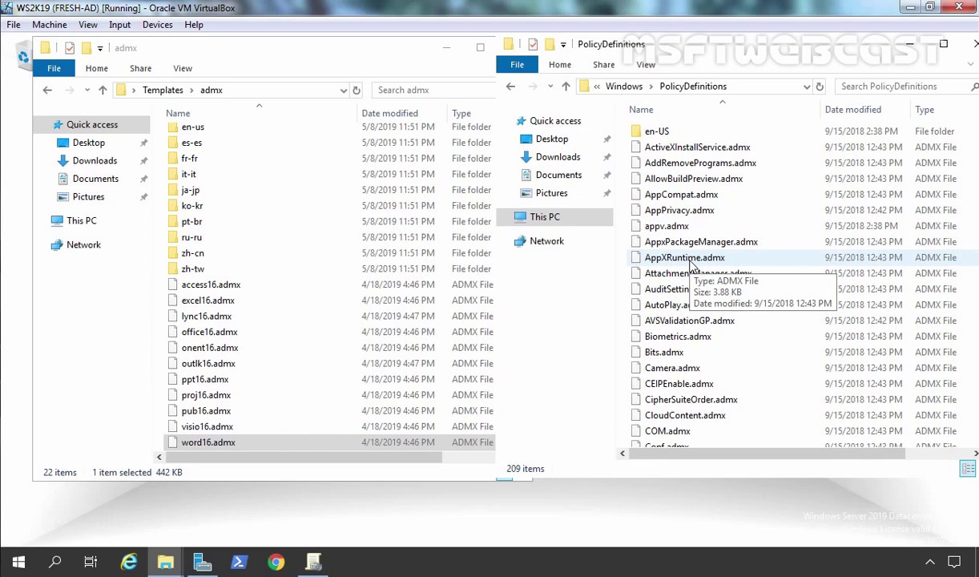
Step: Copy all ADMX files from access16.admx to word16.admx in the Templates\admx folder
click(206, 285)
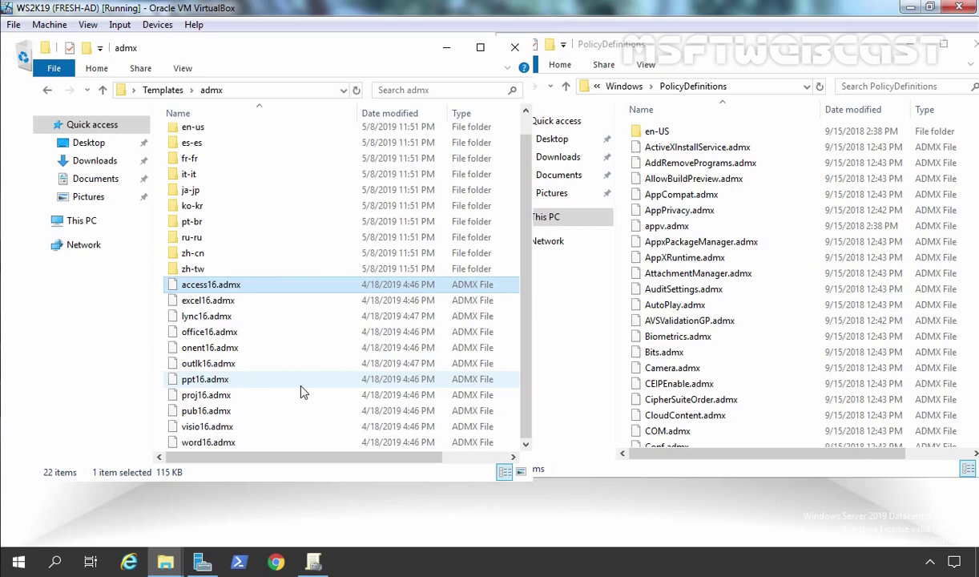
click(201, 447)
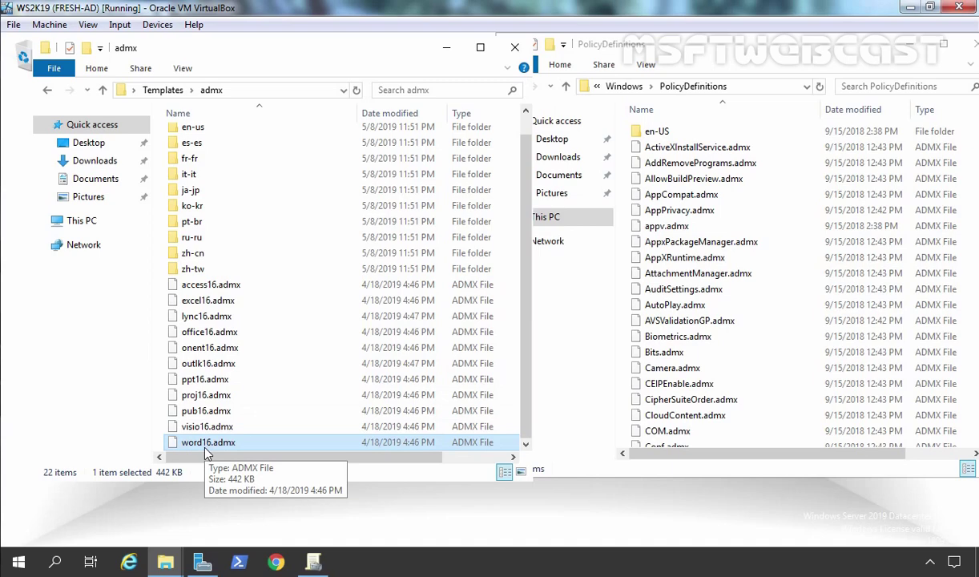
drag(205, 454, 205, 293)
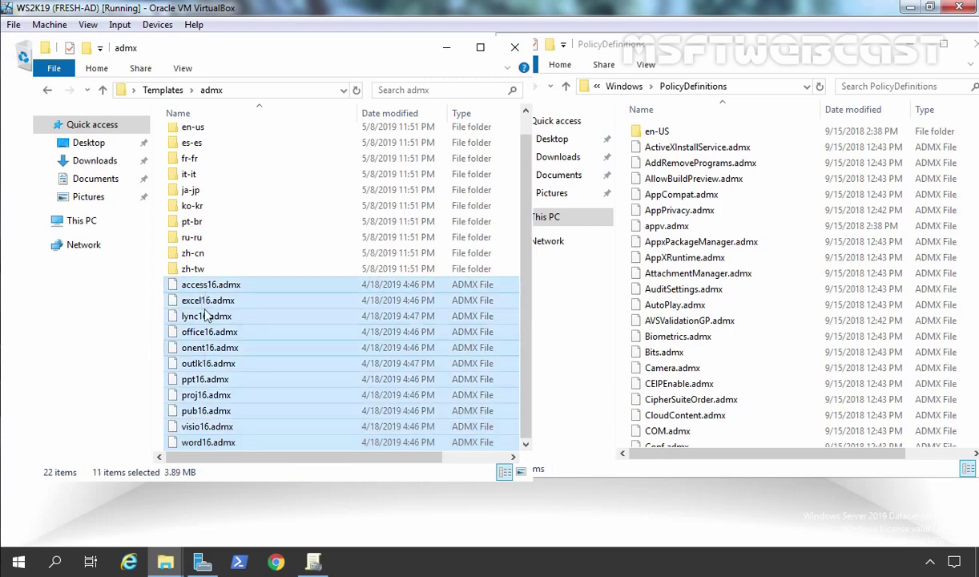
right_click(216, 342)
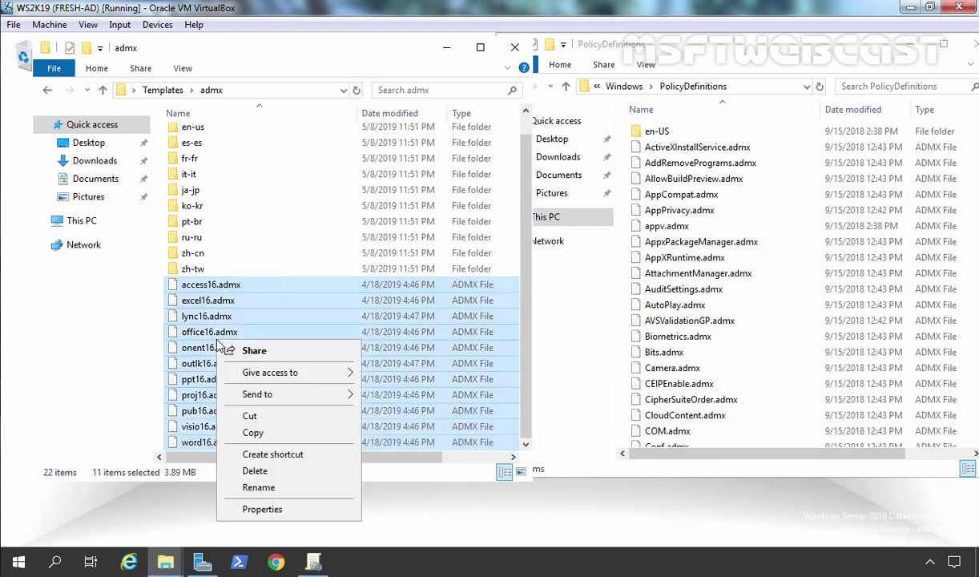
click(253, 435)
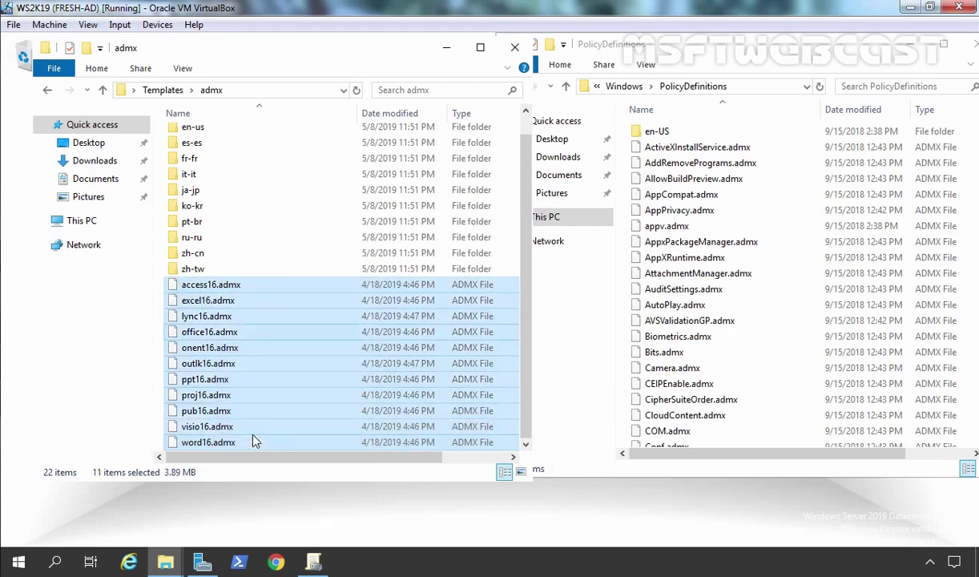
Step: Paste the copied Office ADMX files into C:\Windows\PolicyDefinitions
click(633, 98)
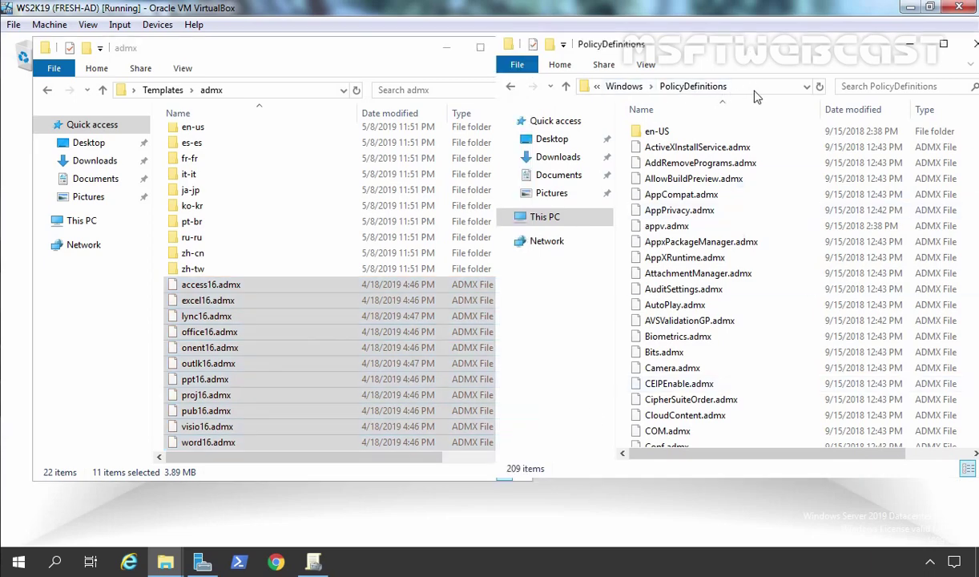
click(724, 89)
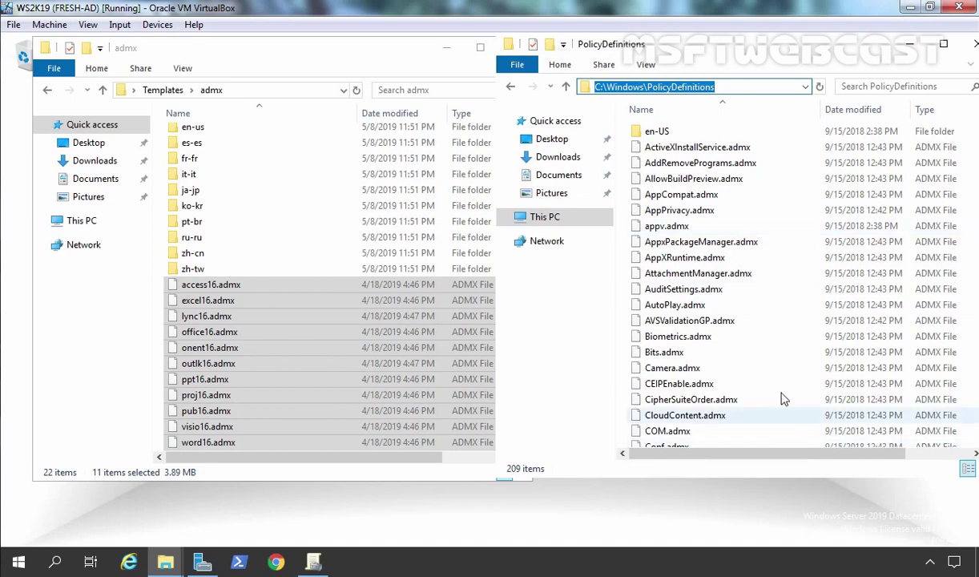
click(778, 310)
right_click(779, 316)
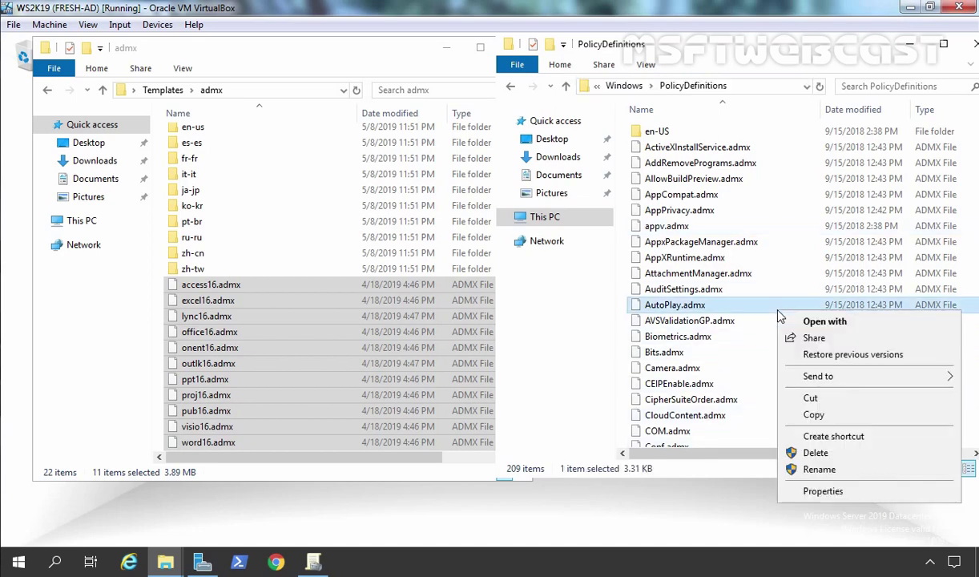
key(Escape)
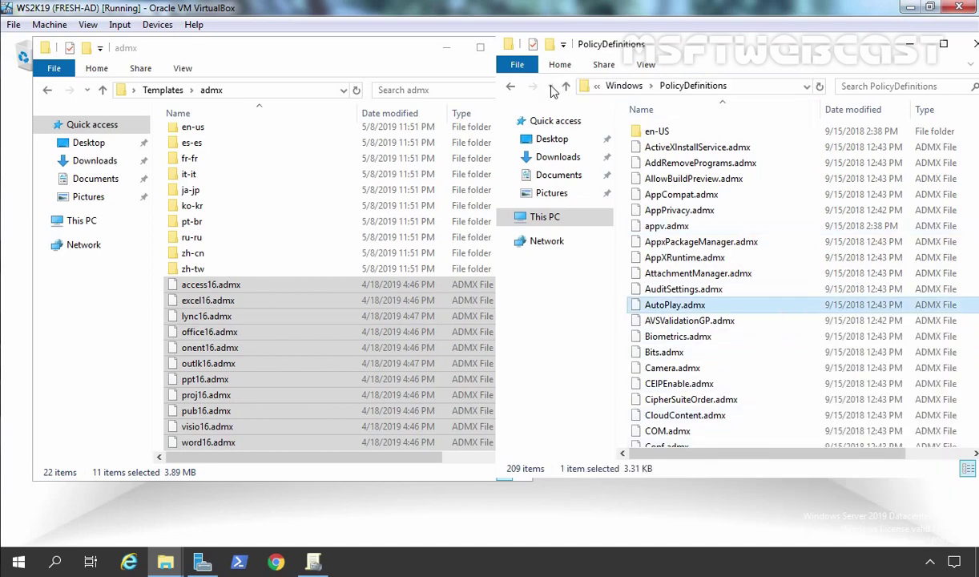
drag(740, 53, 690, 53)
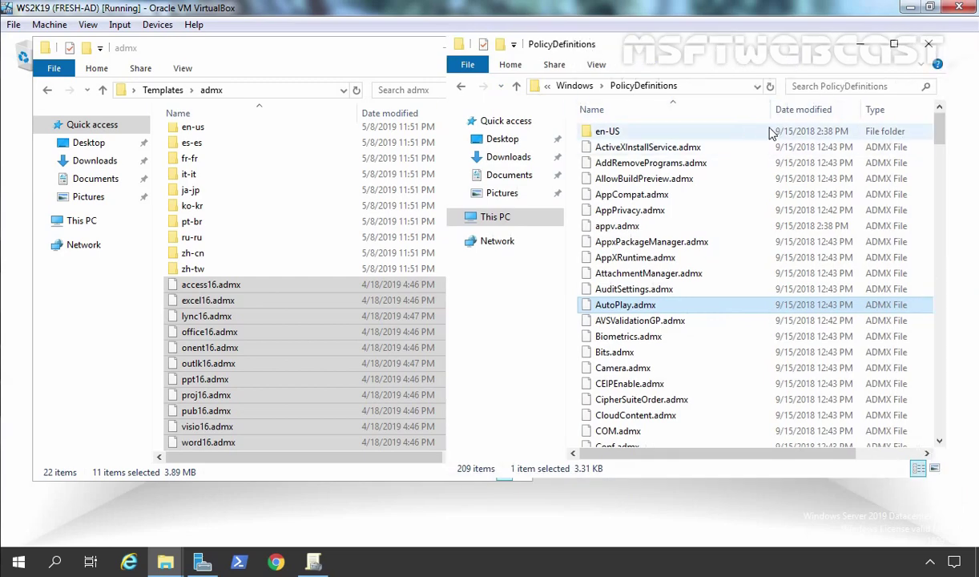
right_click(927, 162)
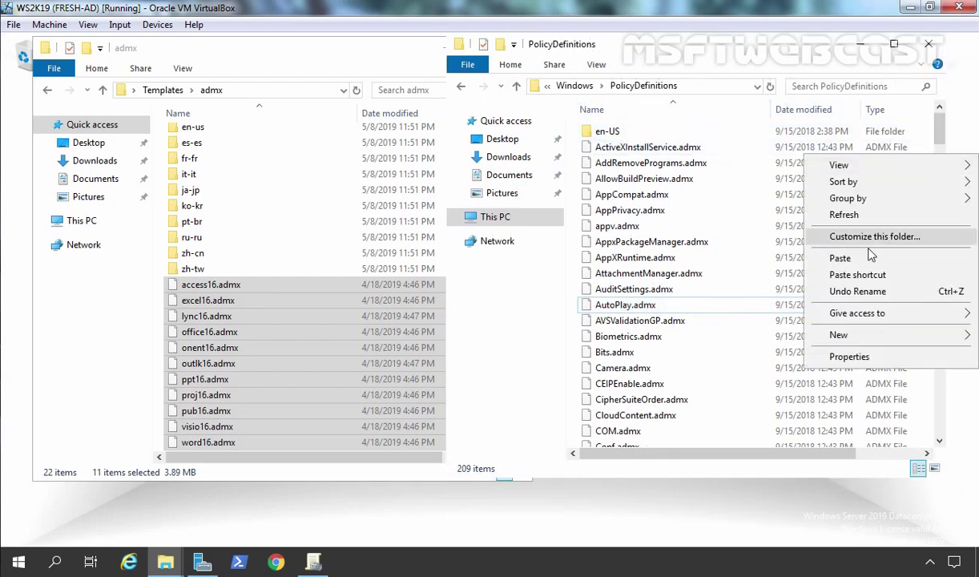
click(829, 253)
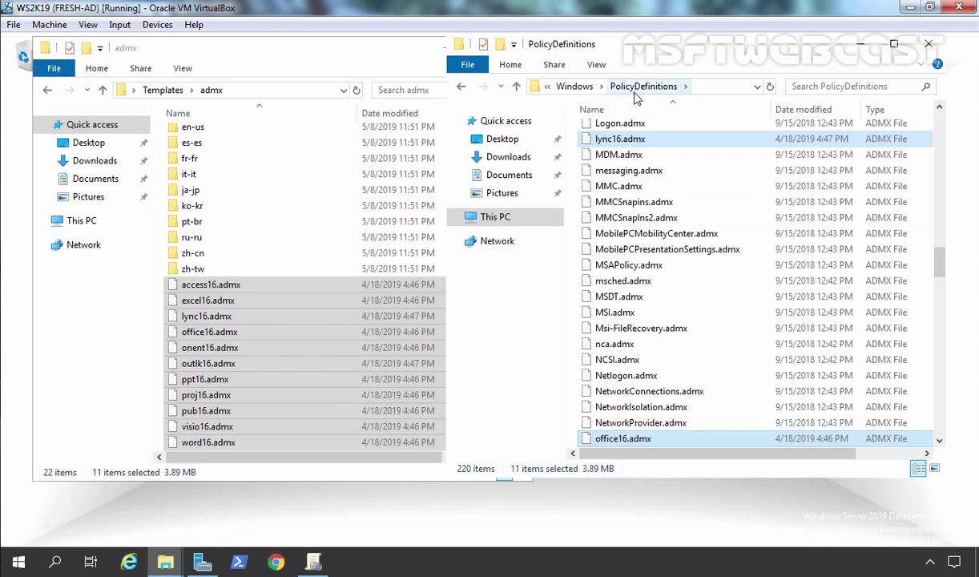
Step: Open the en-us language folder inside Templates\admx and the matching en-US folder inside PolicyDefinitions
click(336, 64)
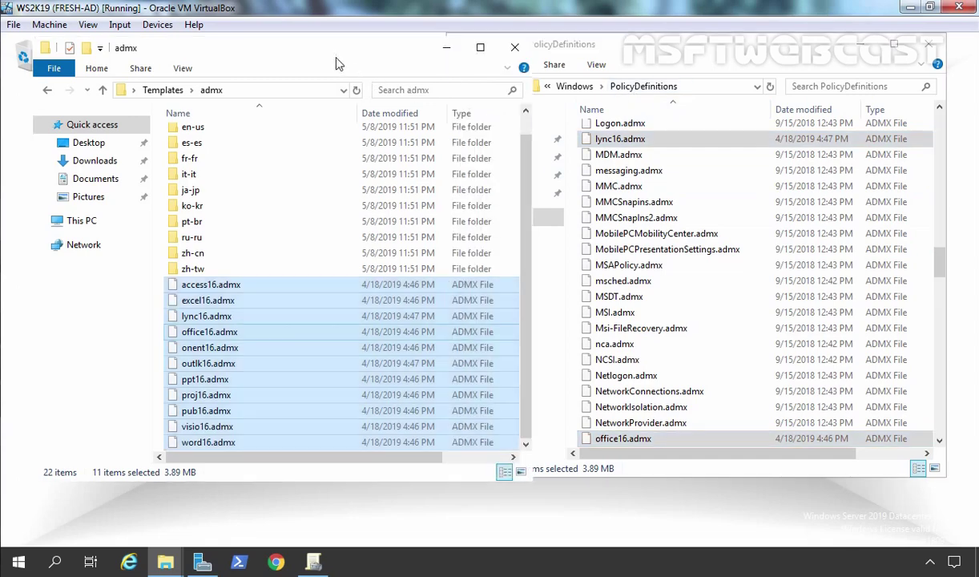
drag(525, 157, 526, 130)
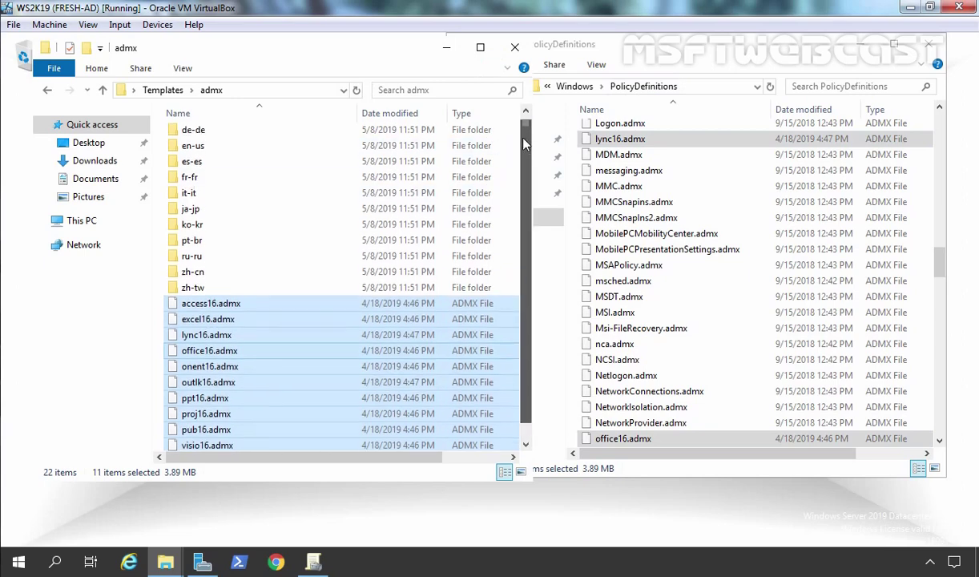
double_click(192, 152)
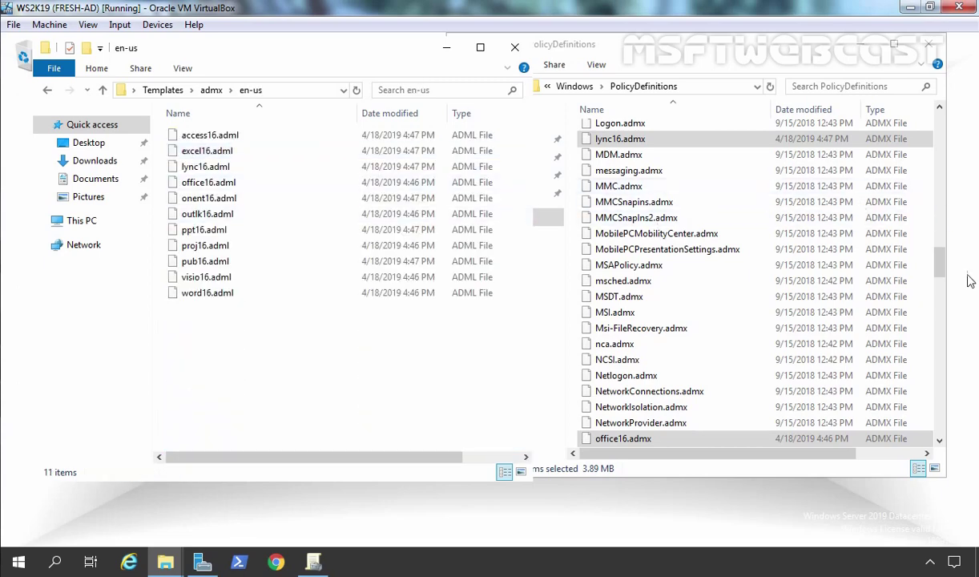
drag(937, 271, 886, 120)
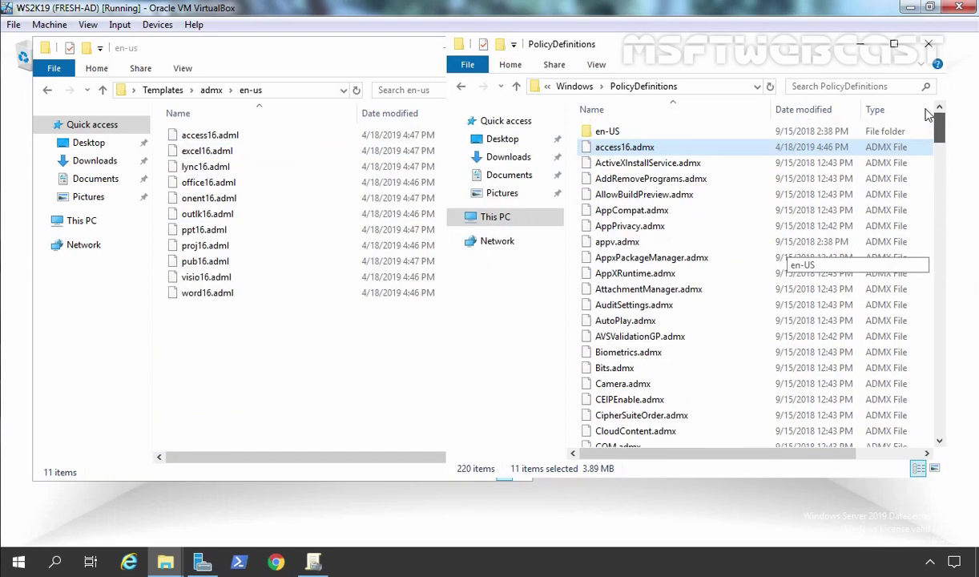
click(607, 137)
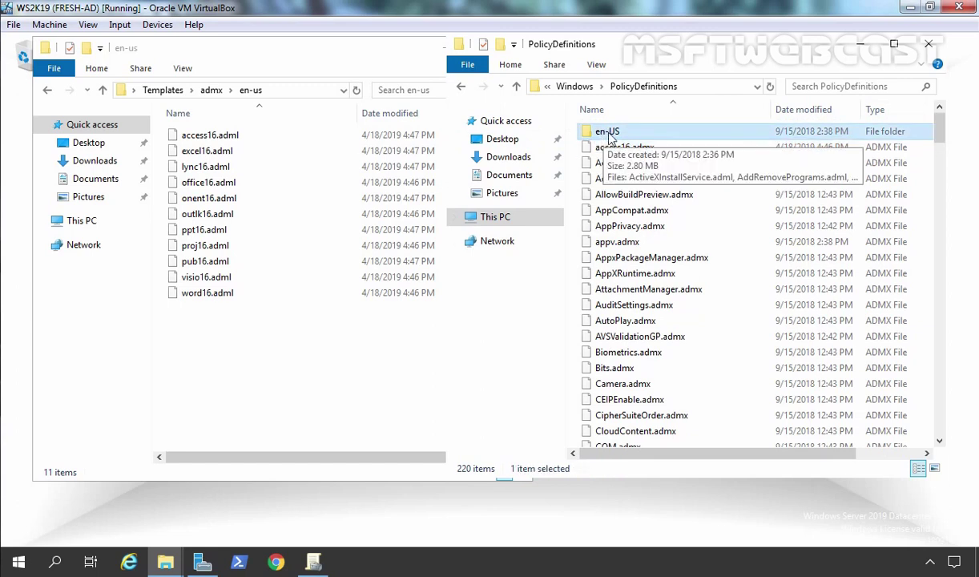
double_click(609, 134)
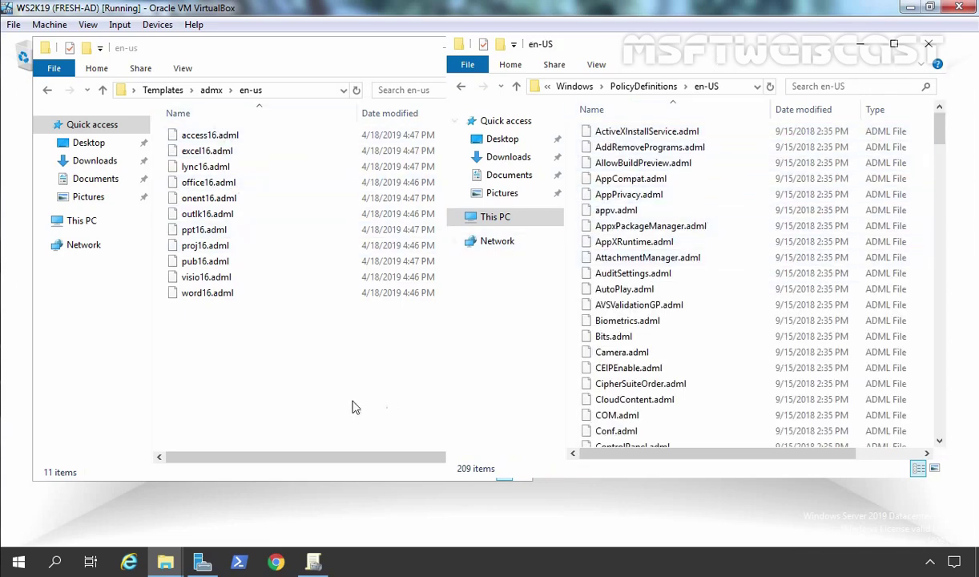
Step: Copy all ADML files from Templates\admx\en-us into C:\Windows\PolicyDefinitions\en-US
click(246, 346)
drag(246, 346, 196, 132)
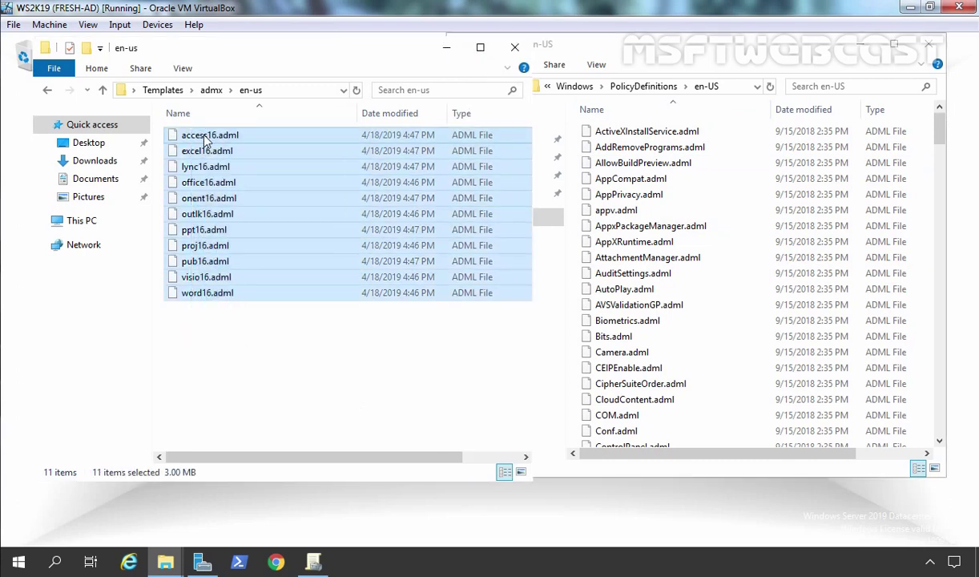
right_click(206, 136)
click(241, 228)
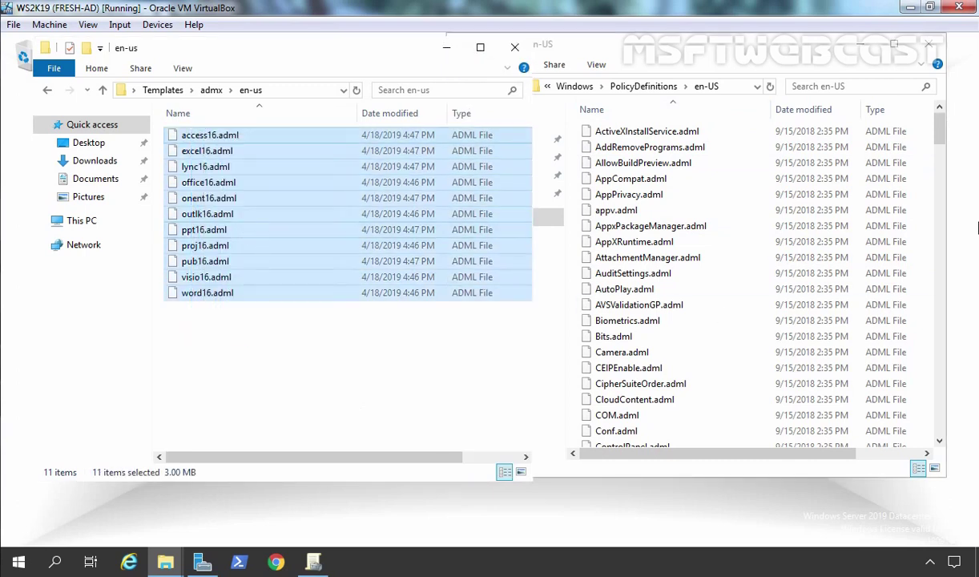
click(927, 164)
right_click(925, 164)
click(822, 258)
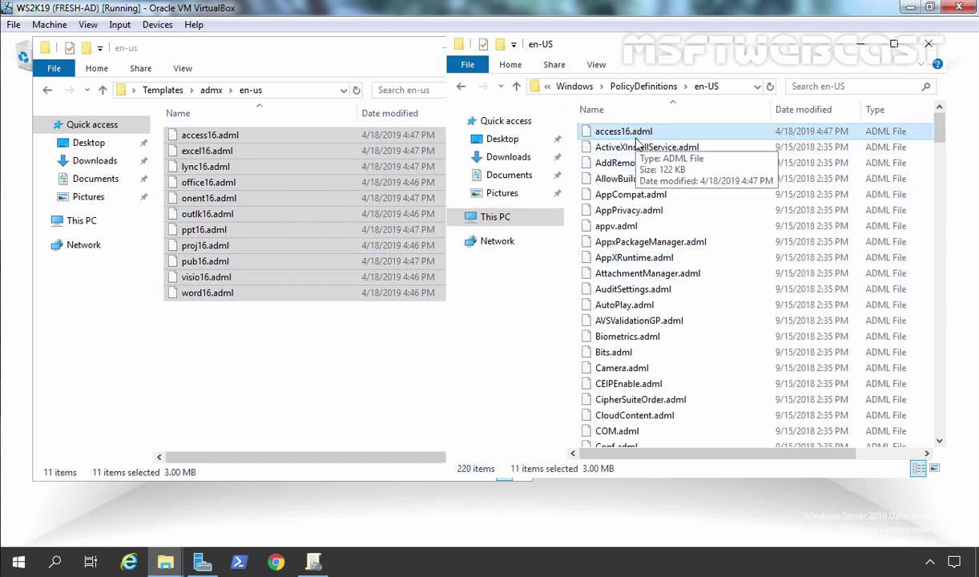
Step: Review the ADMX files in Templates\admx and the ADML language files in its en-us subfolder
click(297, 51)
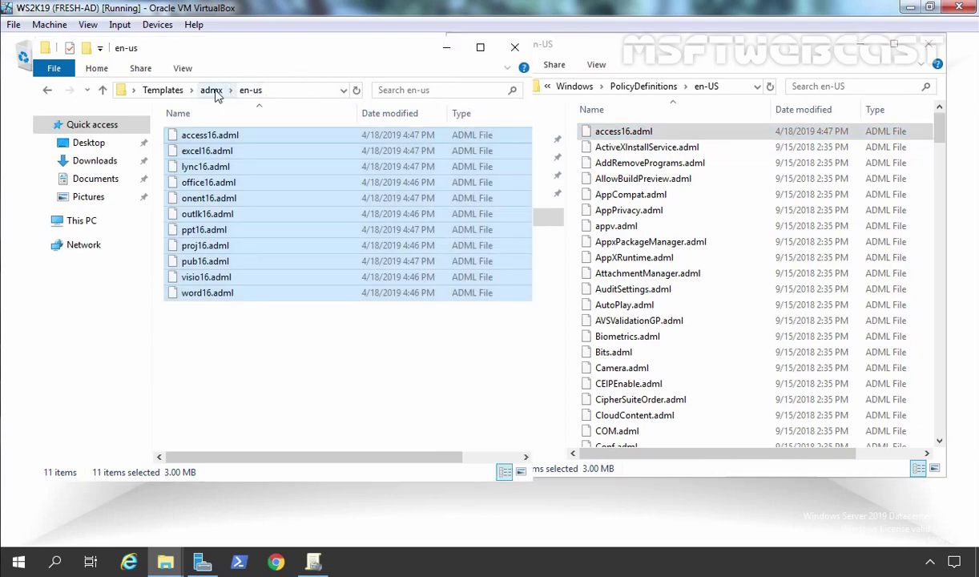
click(211, 90)
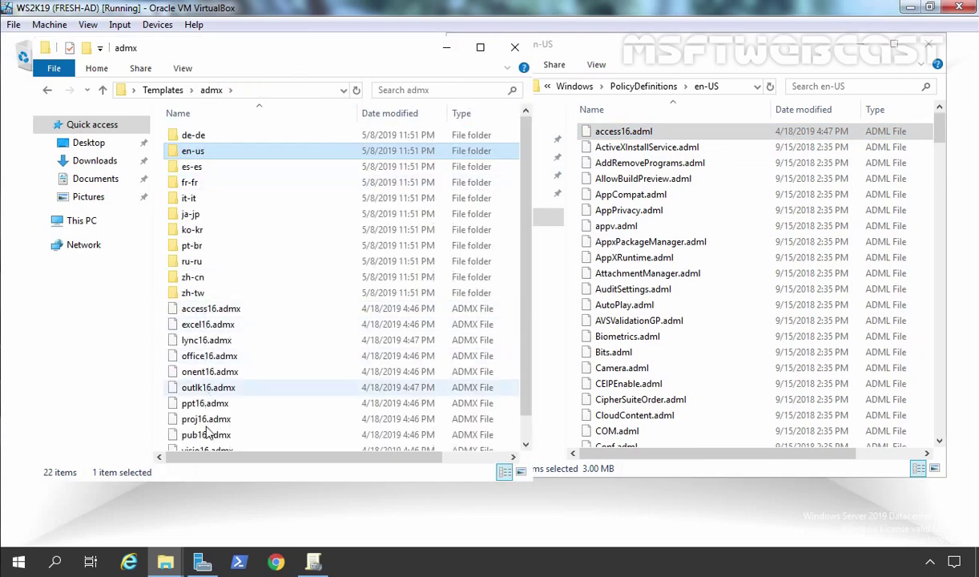
double_click(188, 158)
drag(258, 348, 231, 130)
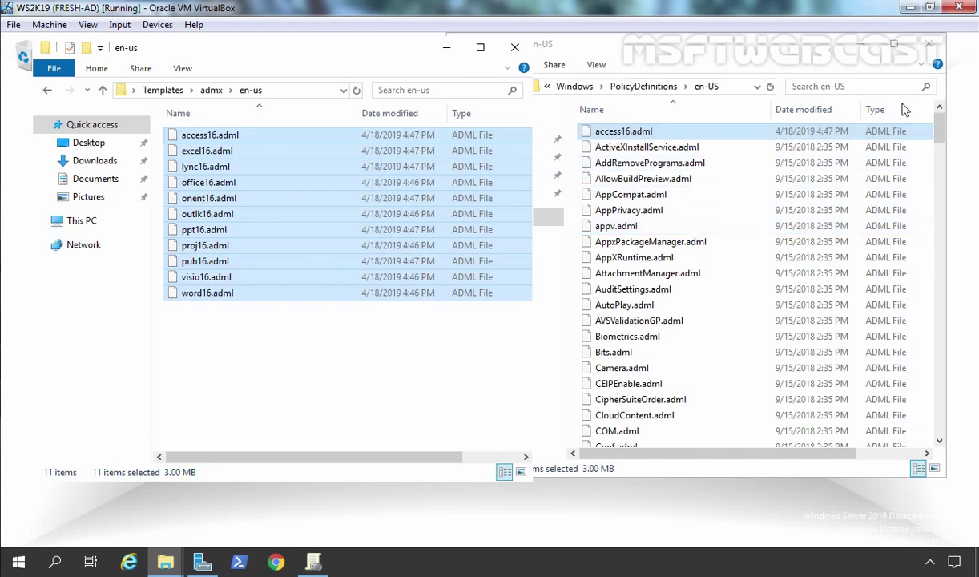
Step: Close both File Explorer windows and open MS Office Test GPO from Group Policy Management in a maximized policy editor
click(926, 44)
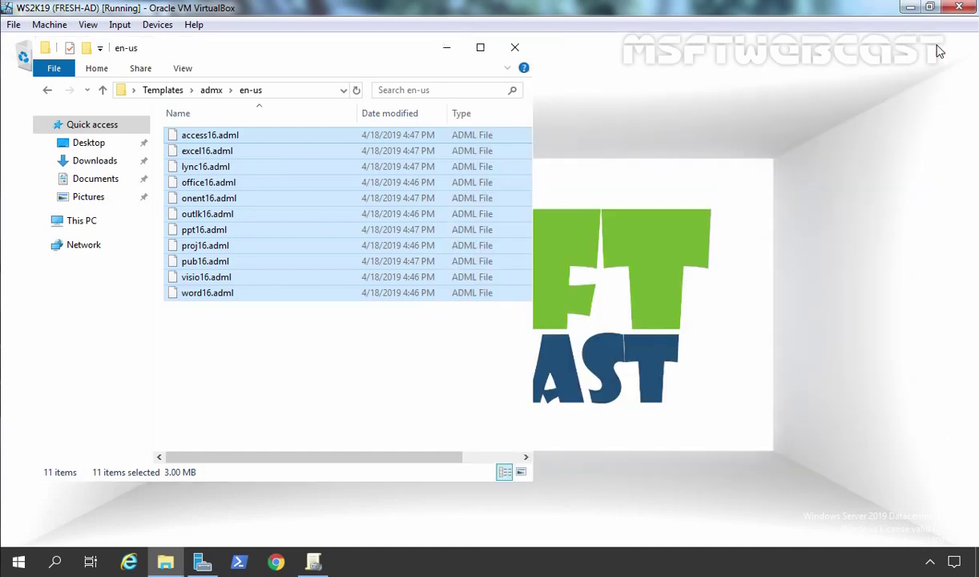
click(514, 48)
click(315, 564)
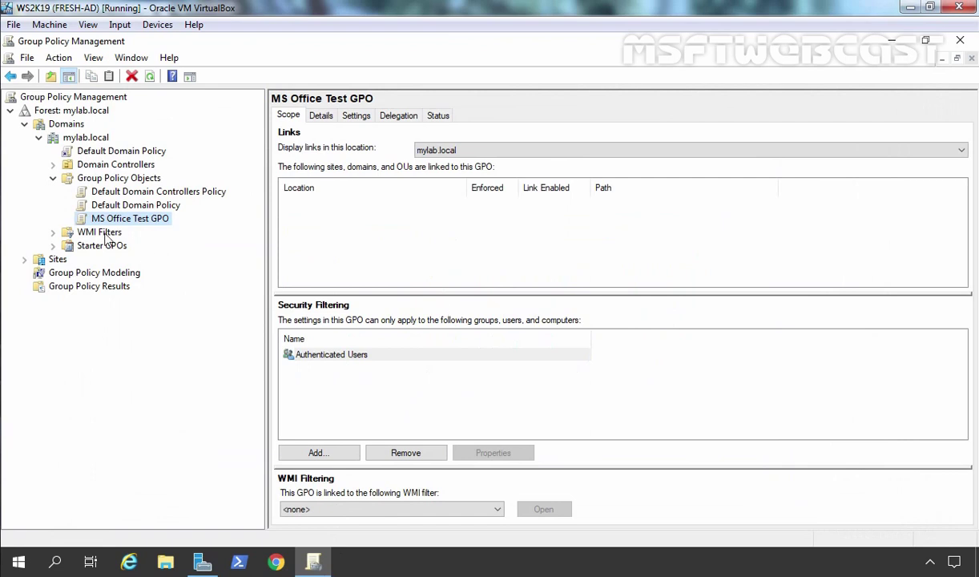
click(150, 77)
right_click(122, 225)
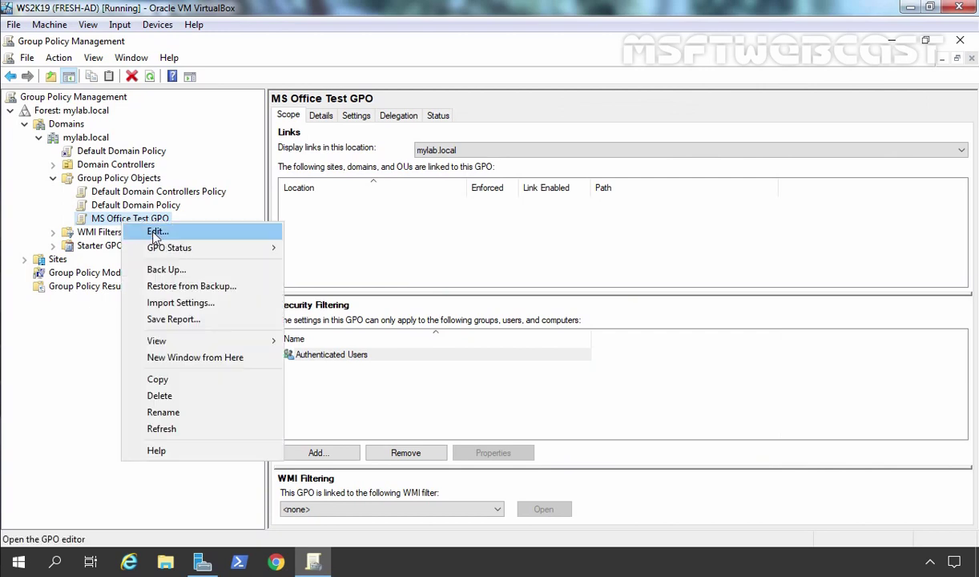
click(151, 230)
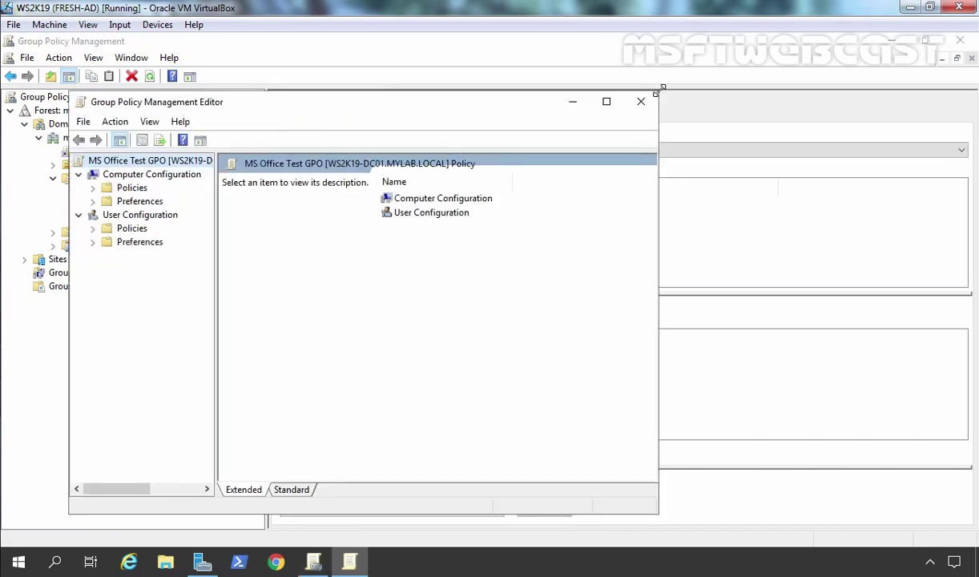
click(606, 101)
Step: Expand the User Configuration policies down to Administrative Templates, widening the tree so the full folder names fit
double_click(72, 149)
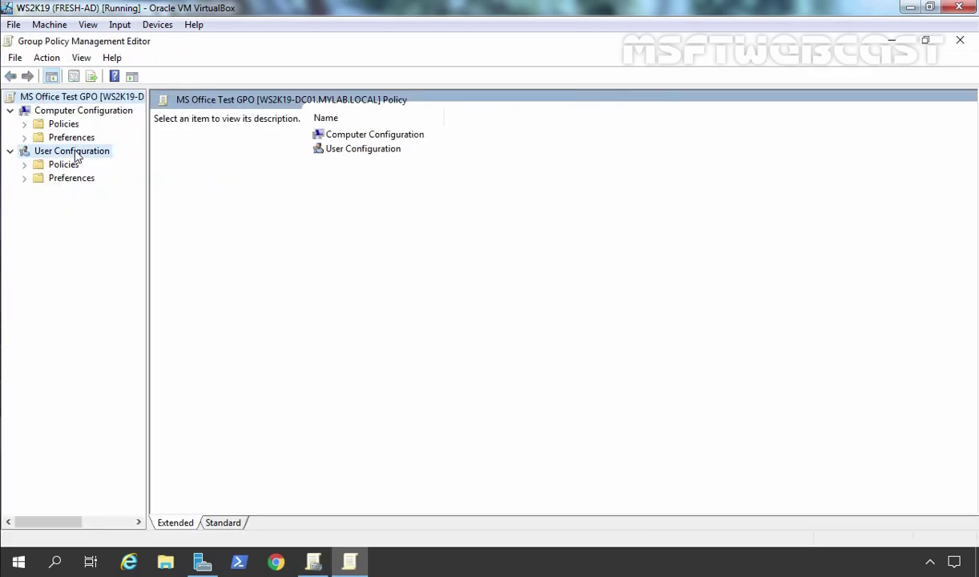
double_click(92, 155)
double_click(64, 164)
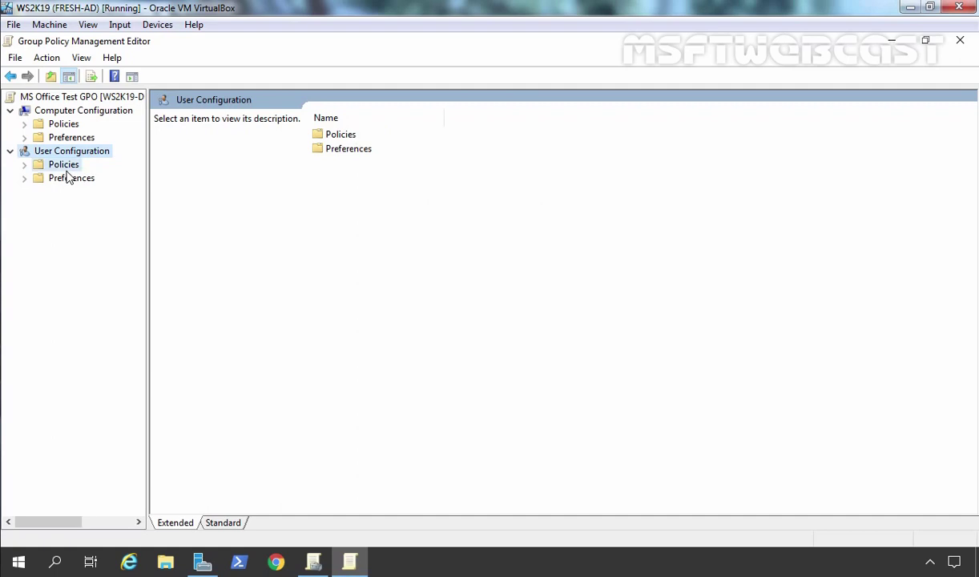
drag(147, 172, 385, 199)
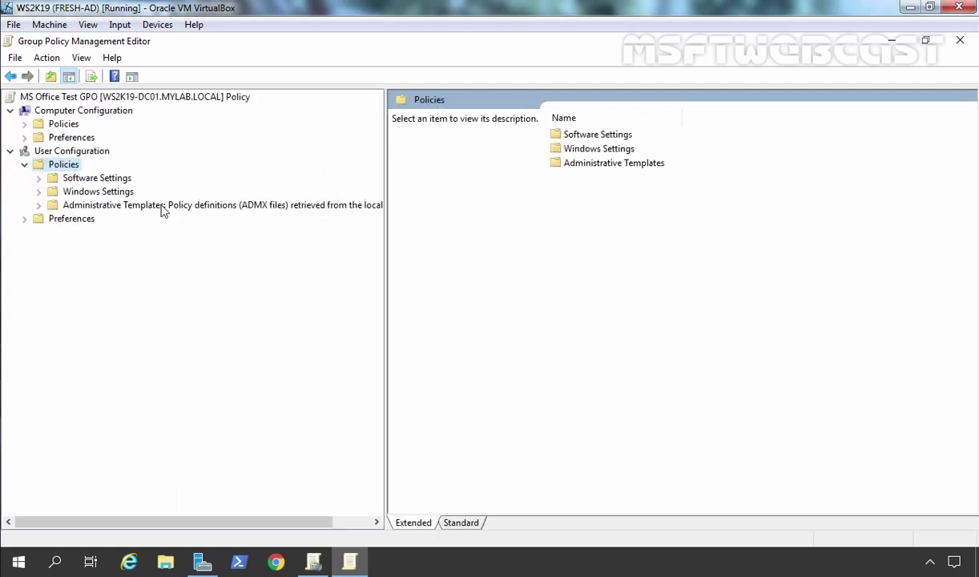
double_click(105, 206)
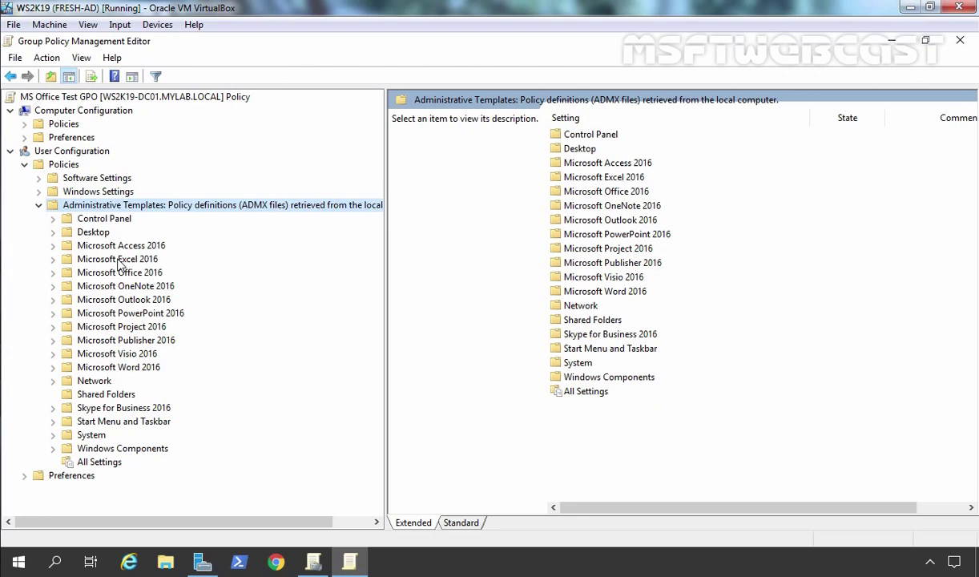
Step: Expand Microsoft Word 2016 and look at the Check Accessibility policies under File Tab
double_click(131, 370)
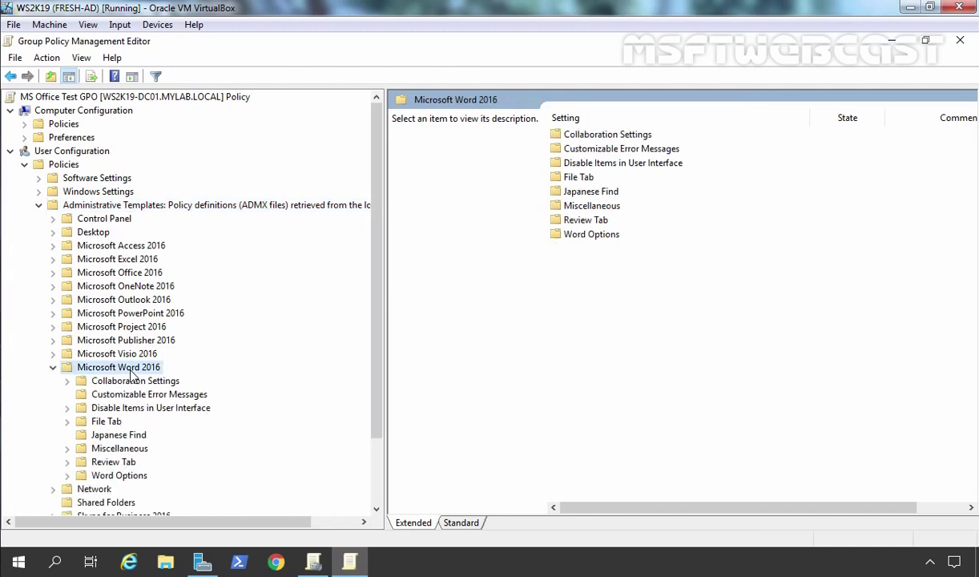
scroll(130, 373, down, 2)
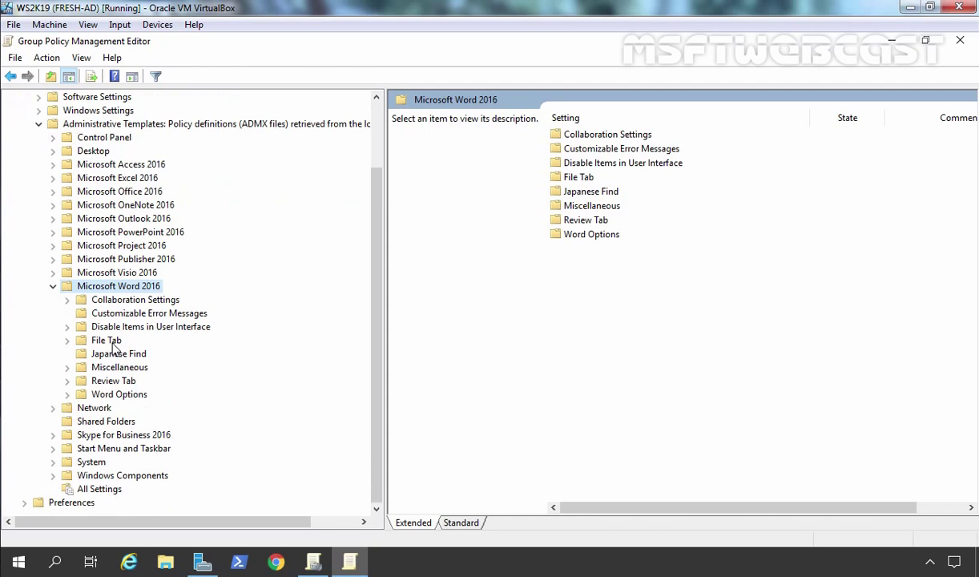
double_click(112, 343)
click(124, 357)
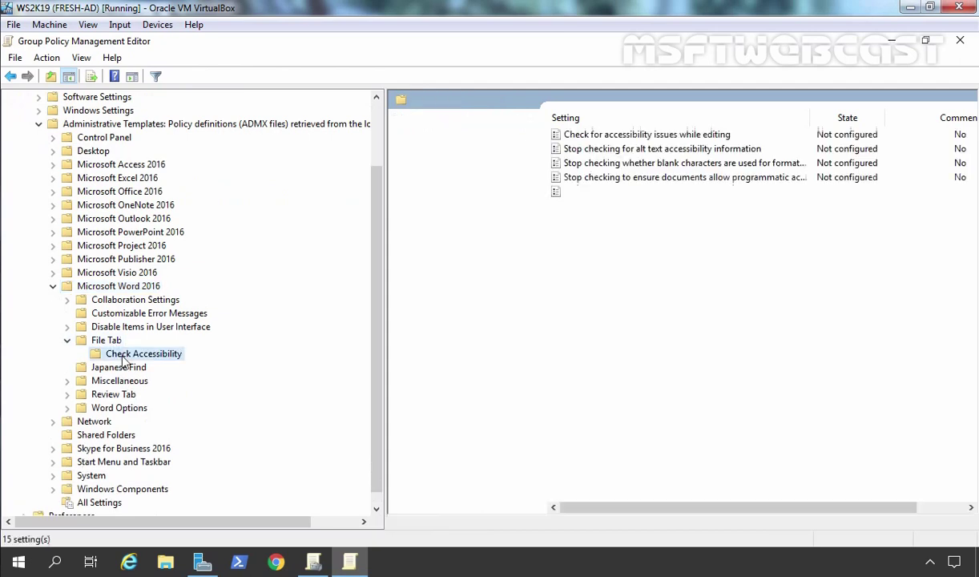
Step: Open the Customize Ribbon policies within Word Options under Microsoft Word 2016
click(109, 412)
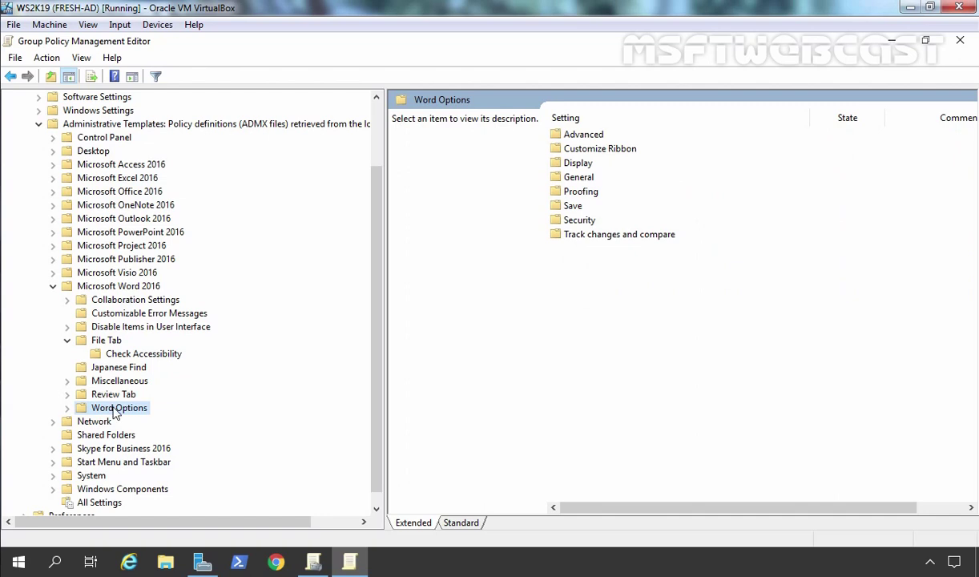
double_click(113, 410)
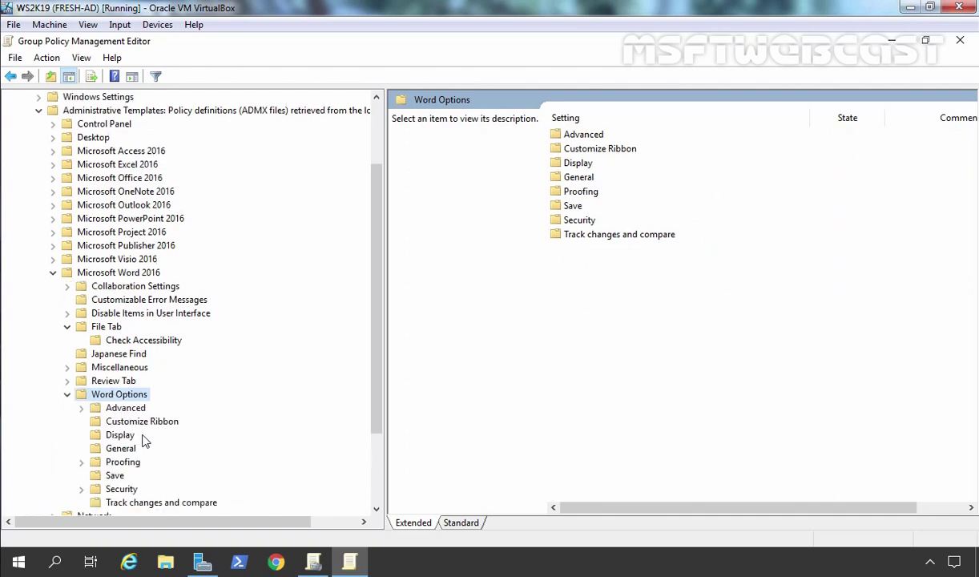
click(125, 420)
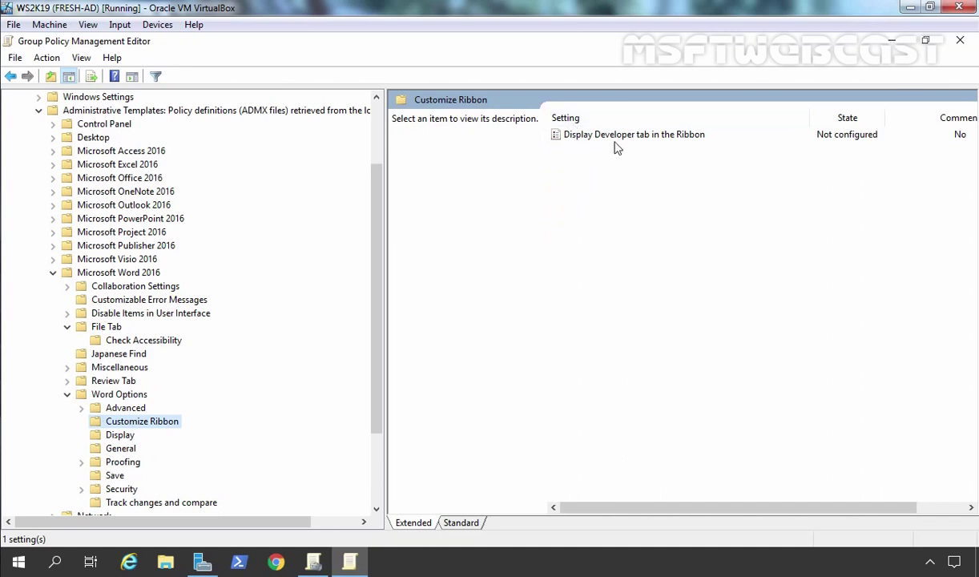
Step: Set the "Display Developer tab in the Ribbon" policy for Word 2016 to Enabled and apply it
click(591, 136)
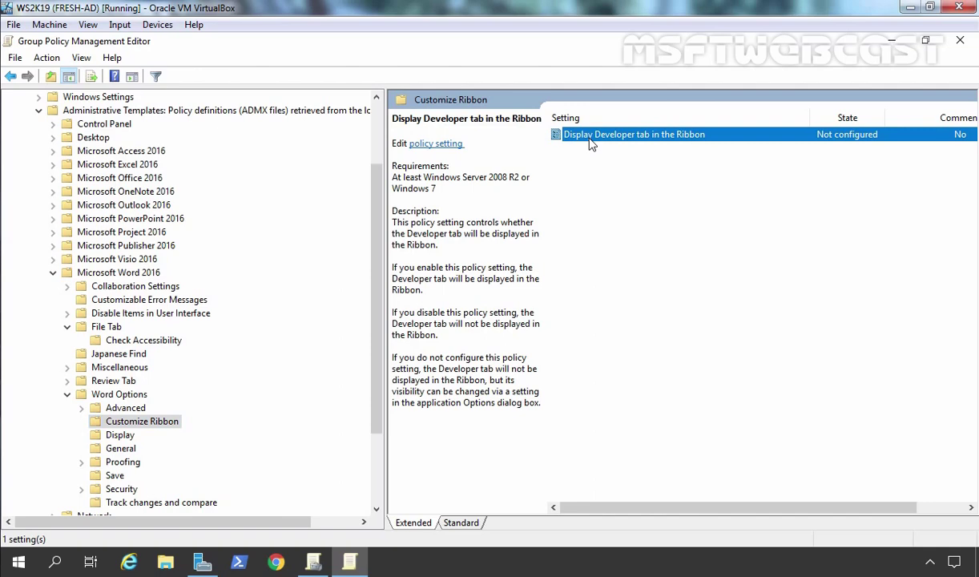
double_click(590, 136)
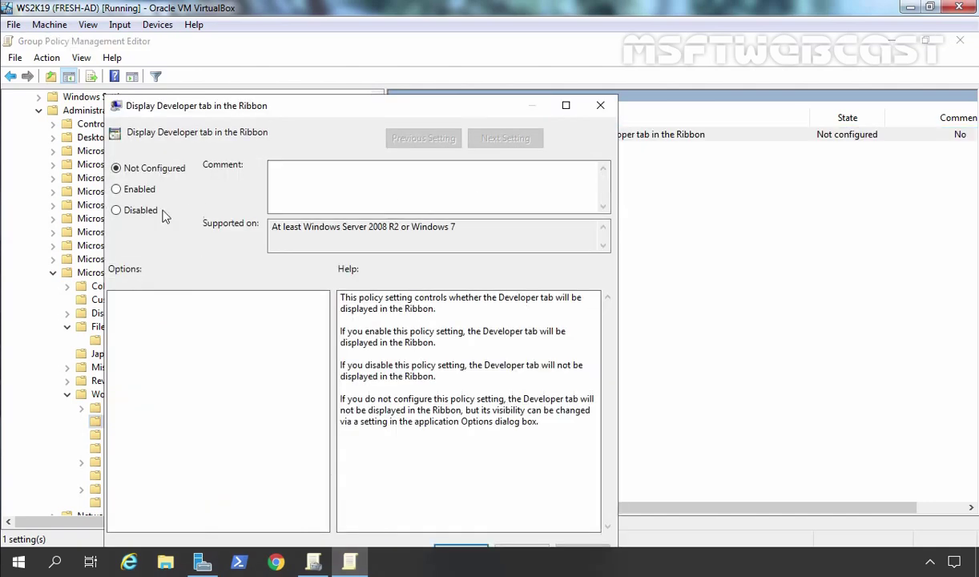
click(121, 191)
drag(284, 103, 277, 41)
click(574, 492)
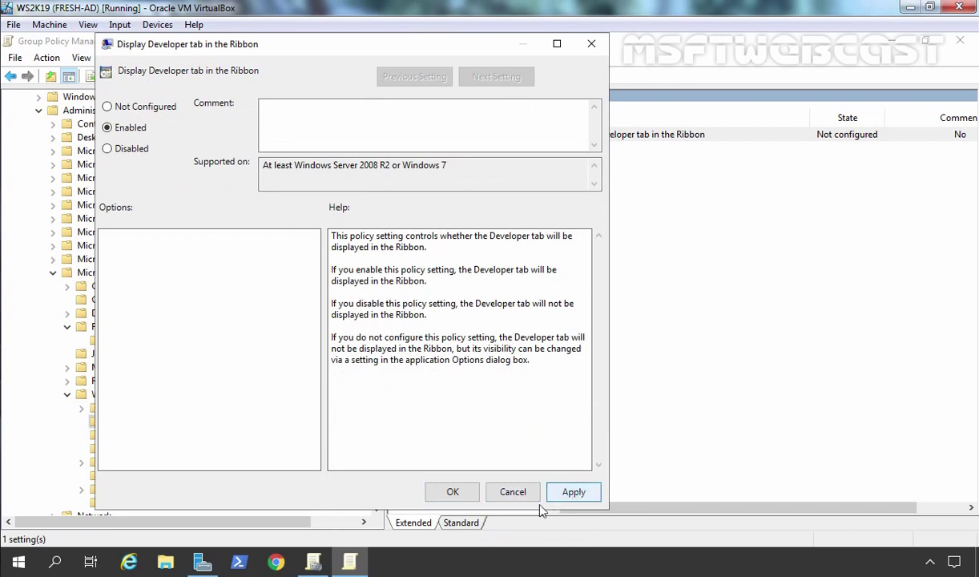
click(453, 492)
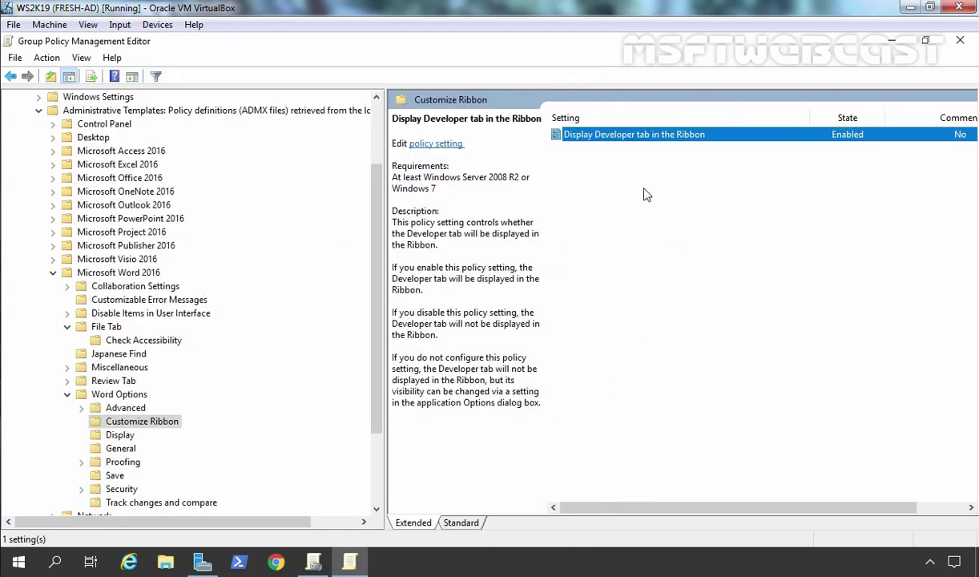